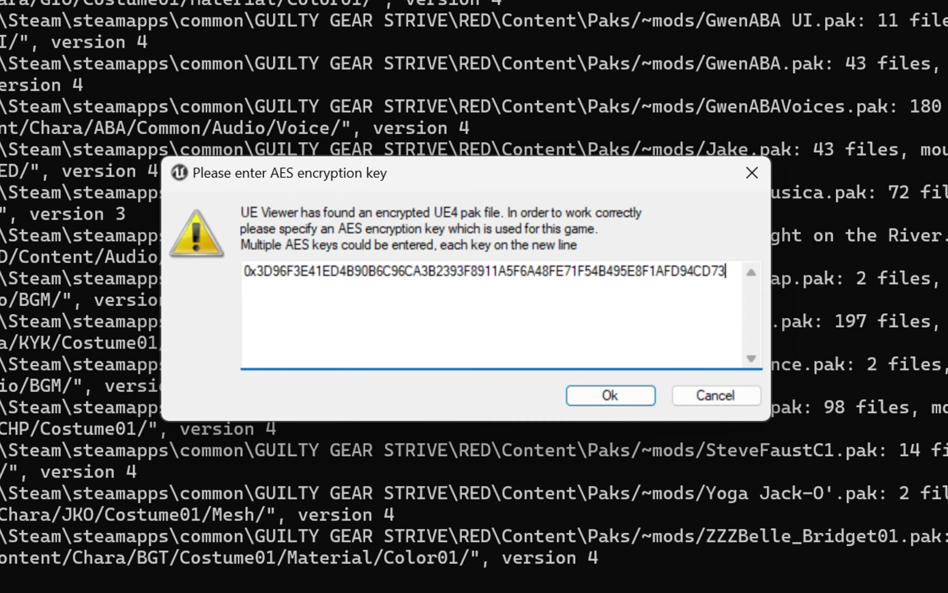
Submit the AES encryption key and browse the packages in the RED/Content/Audio/BGM folder
click(628, 391)
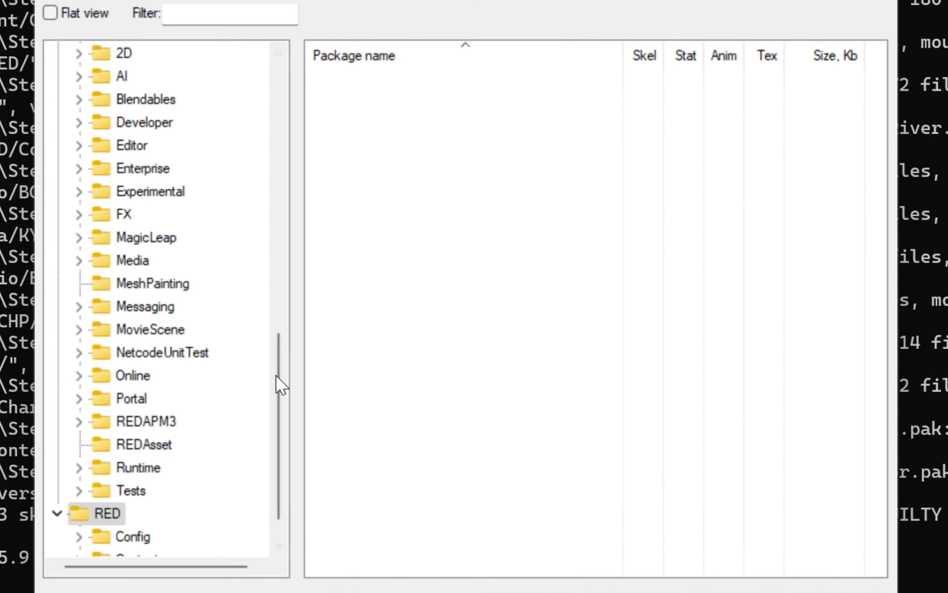
mouse_move(276, 376)
mouse_down()
mouse_move(277, 301)
mouse_move(277, 393)
mouse_up()
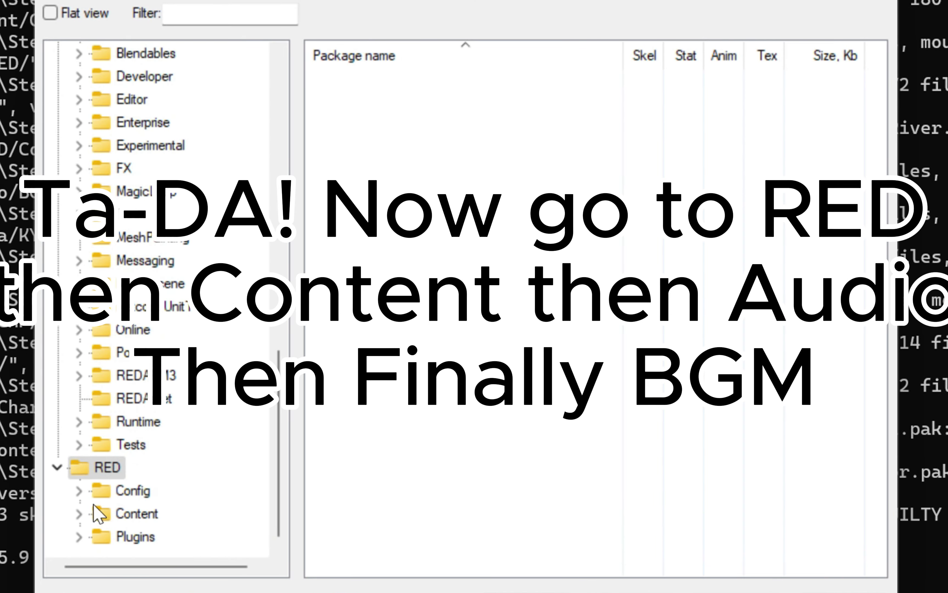
click(80, 514)
click(101, 237)
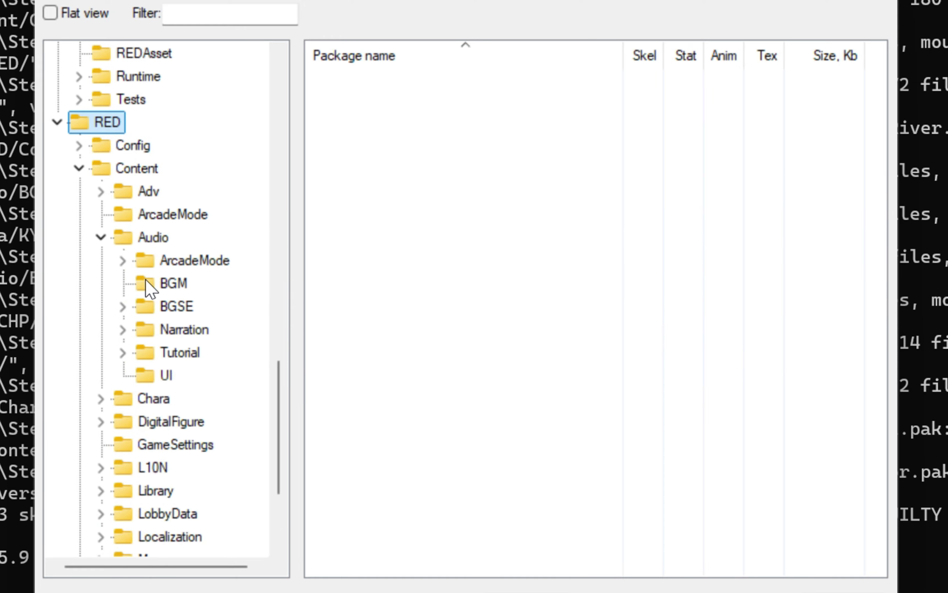
click(144, 283)
scroll(396, 249, down, 10)
drag(876, 118, 853, 81)
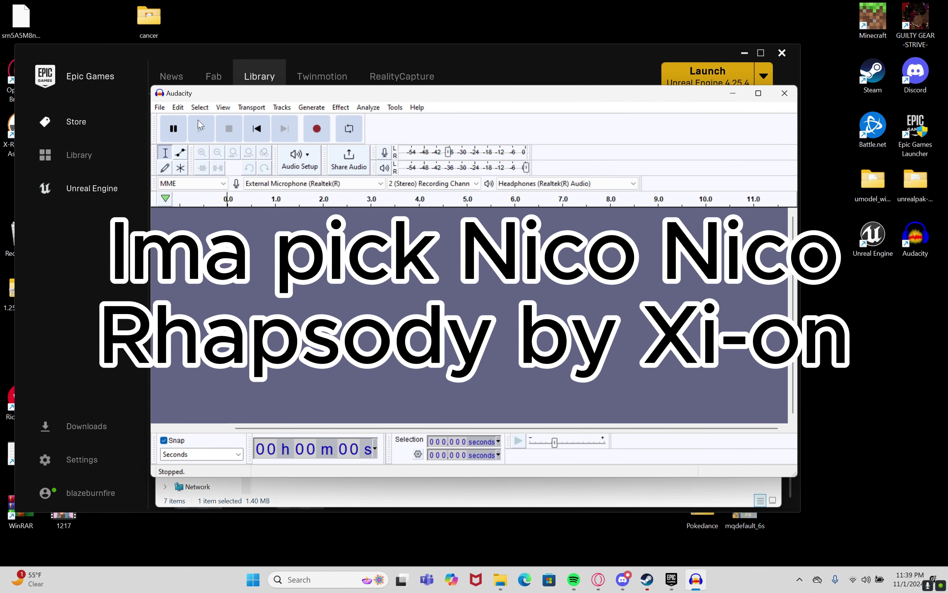
In Audacity, open the MP3 初音ミク ニコニコラプソディーオリジナル曲 from the Downloads folder
click(160, 107)
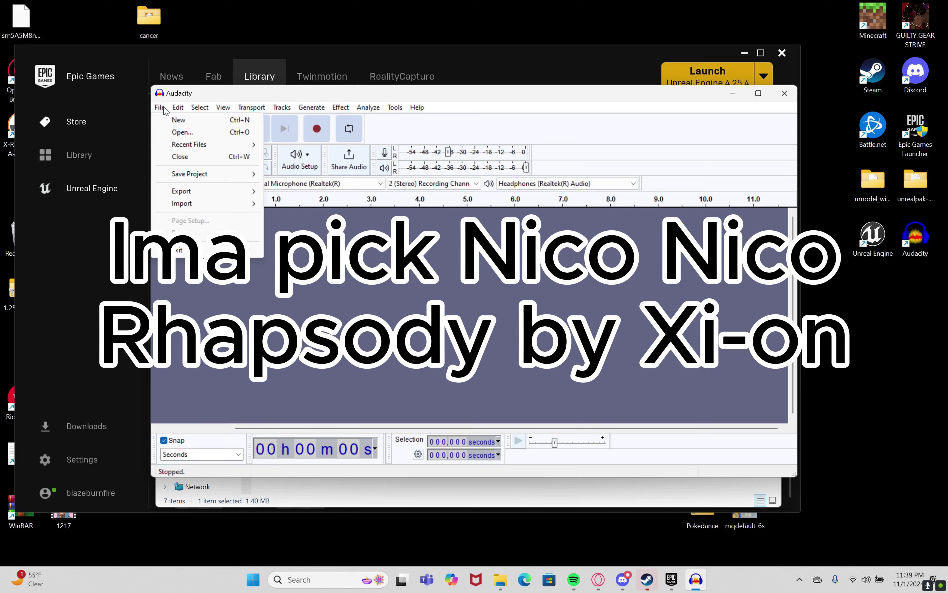
click(183, 132)
scroll(279, 227, up, 1)
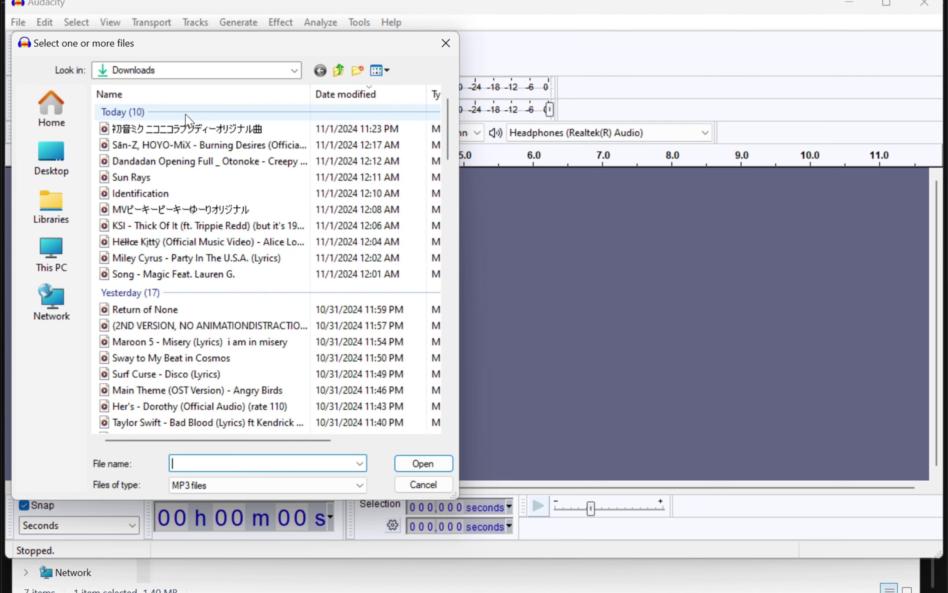
click(273, 184)
double_click(180, 128)
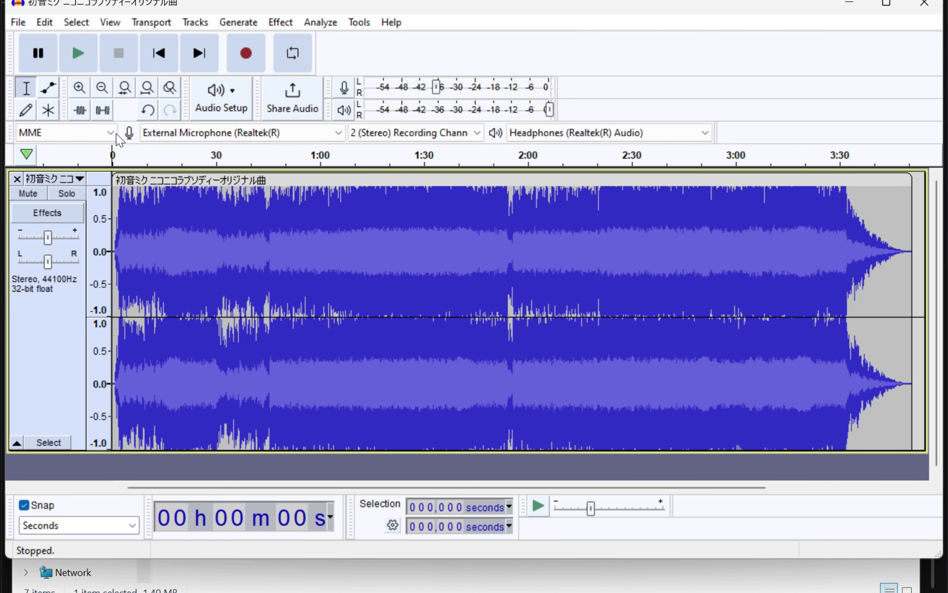
Lower the song track's gain by a few decibels while previewing it, and stop playback
click(79, 44)
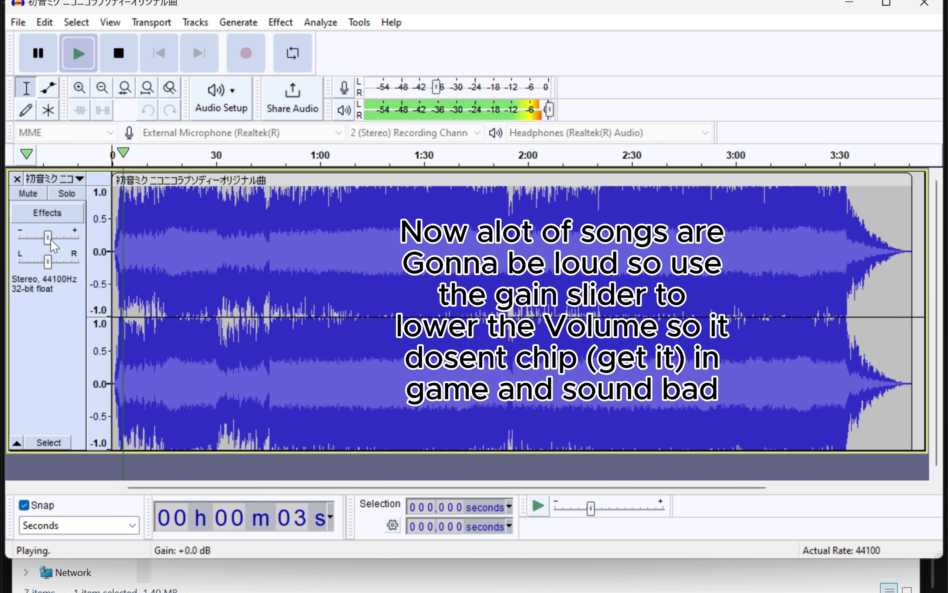
mouse_move(50, 239)
drag(50, 239, 45, 239)
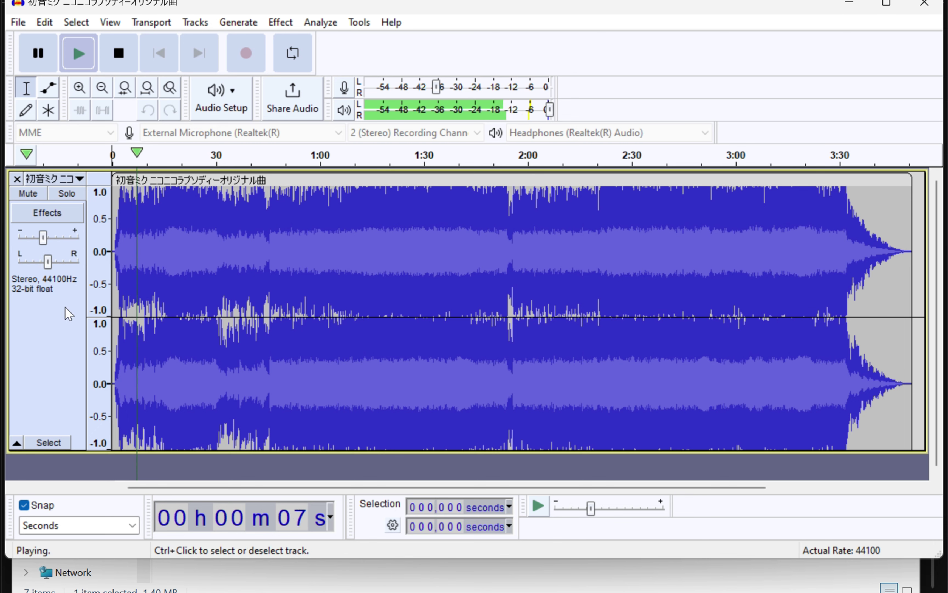
mouse_move(45, 237)
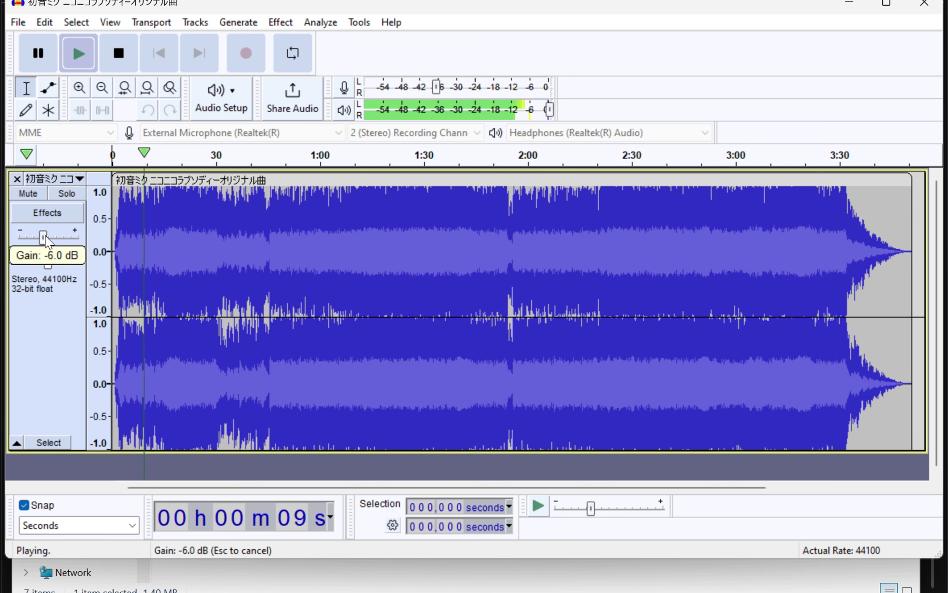
drag(47, 236, 45, 235)
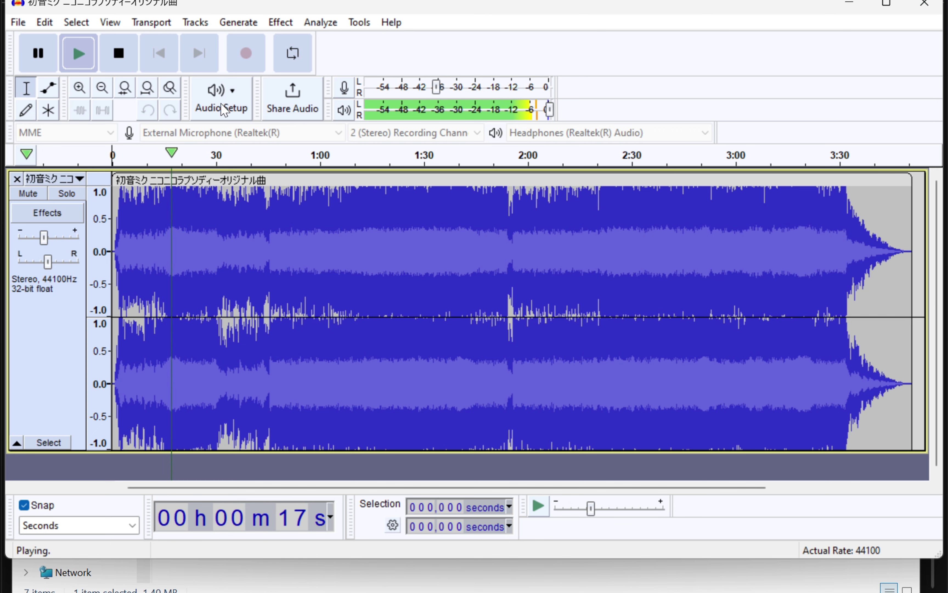
click(120, 55)
Export the song as an Ogg Vorbis file named 008_mll in the Music folder at quality 10
click(19, 22)
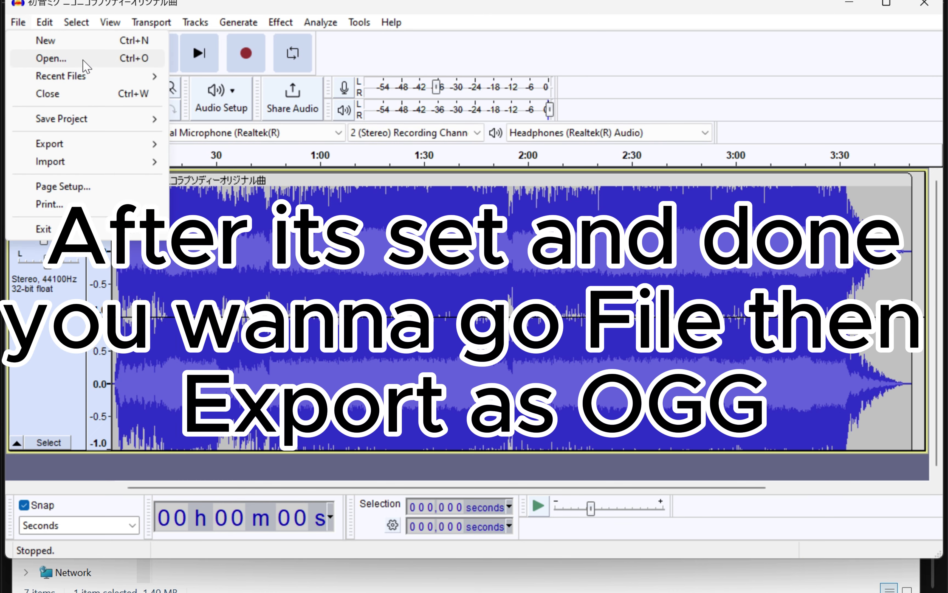
mouse_move(116, 144)
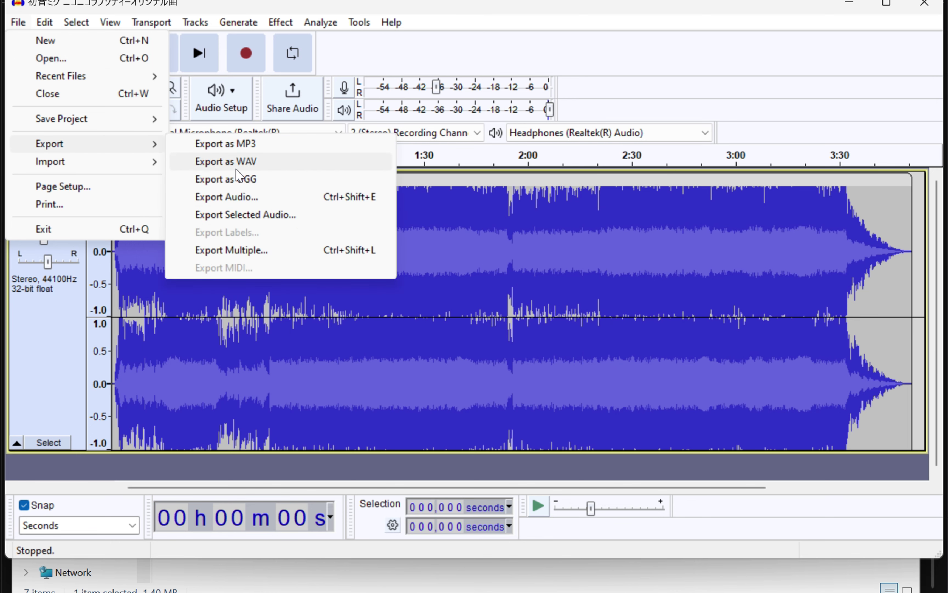
click(248, 181)
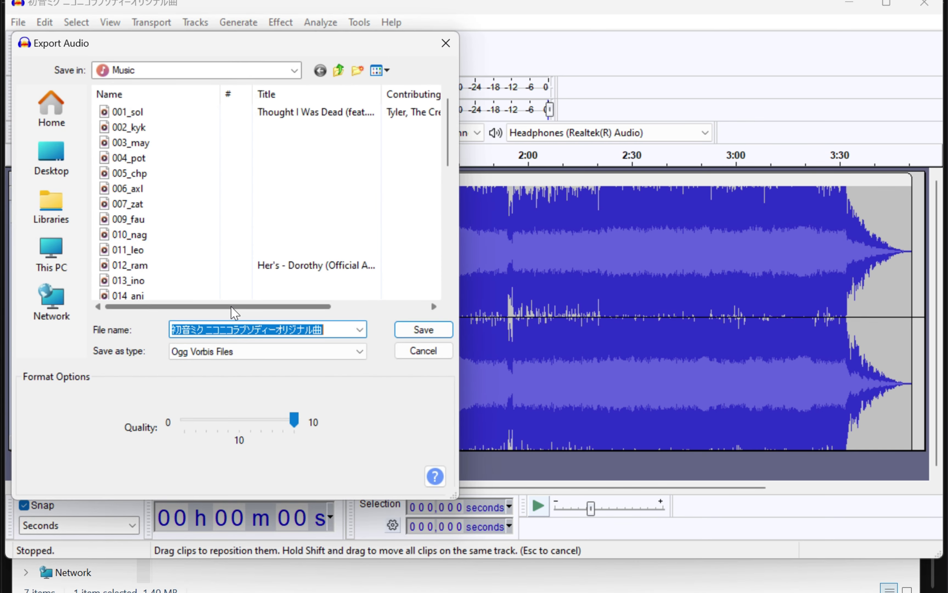
key(BackSpace)
text(008)
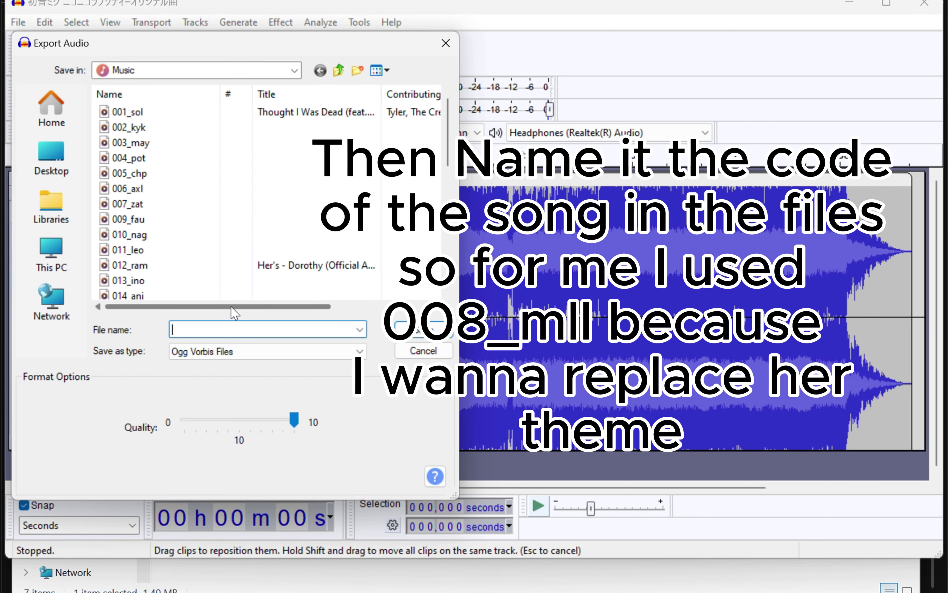
text(_mll)
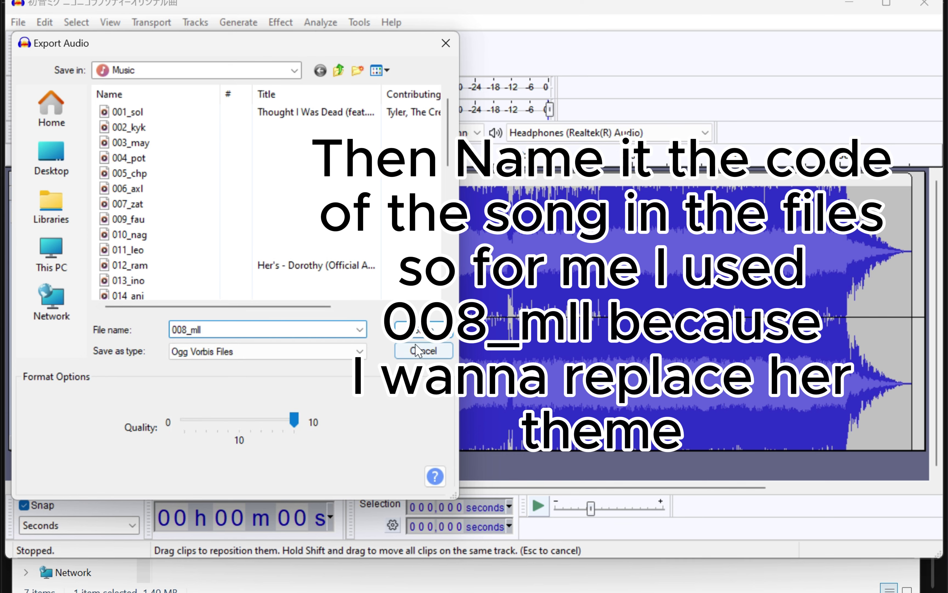
click(422, 333)
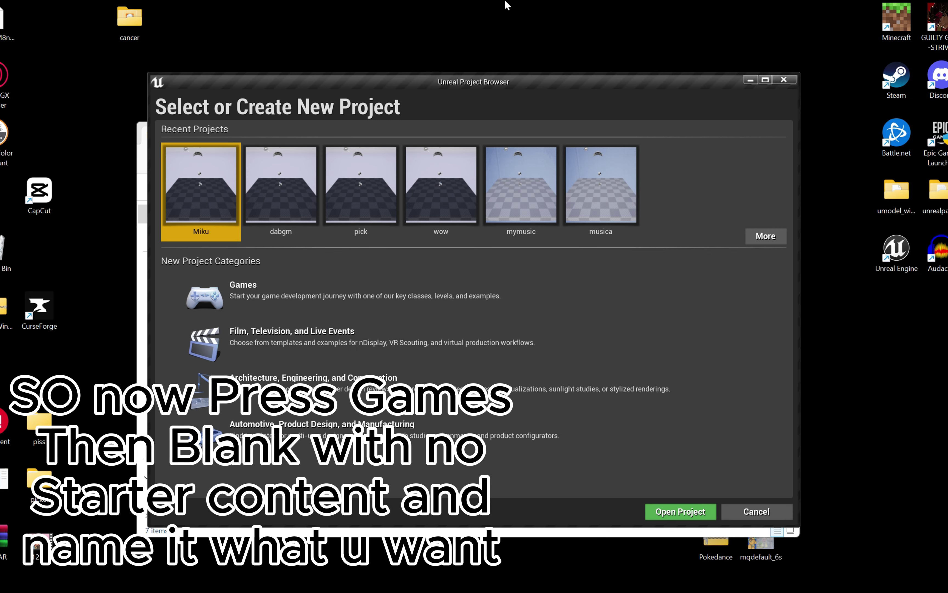
In the Unreal Project Browser, create a Blank game project named miko with no starter content
click(212, 286)
click(590, 512)
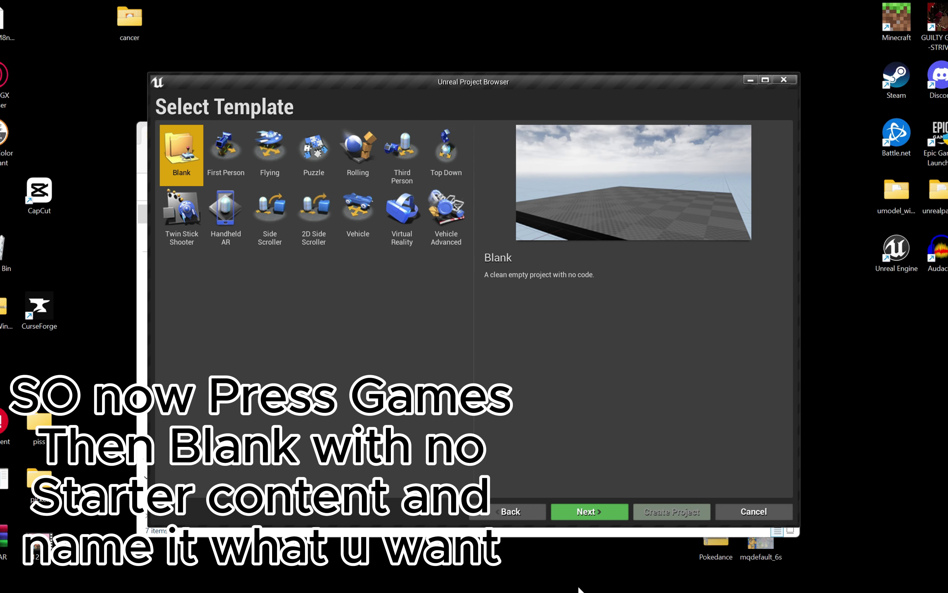
click(590, 511)
text(miko)
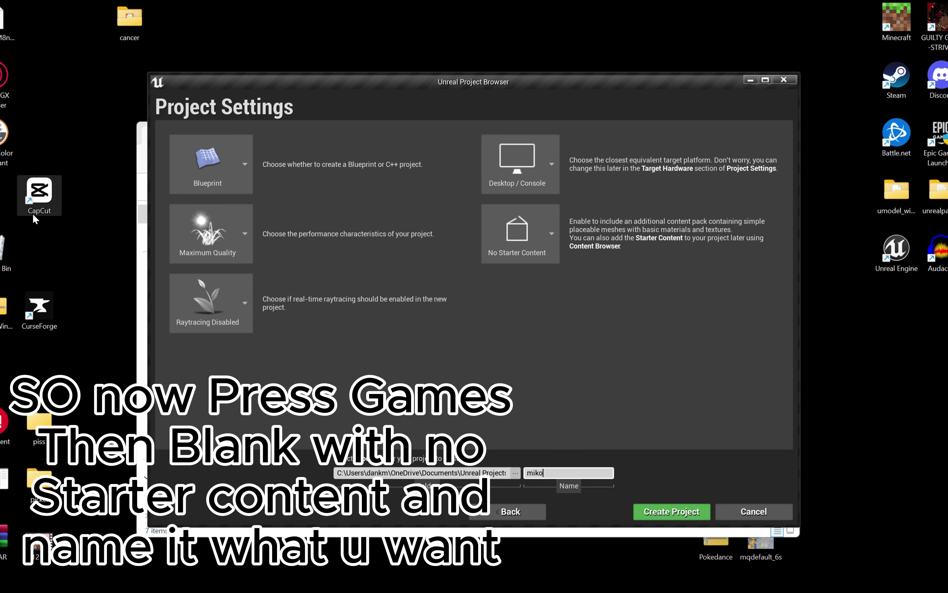
click(672, 512)
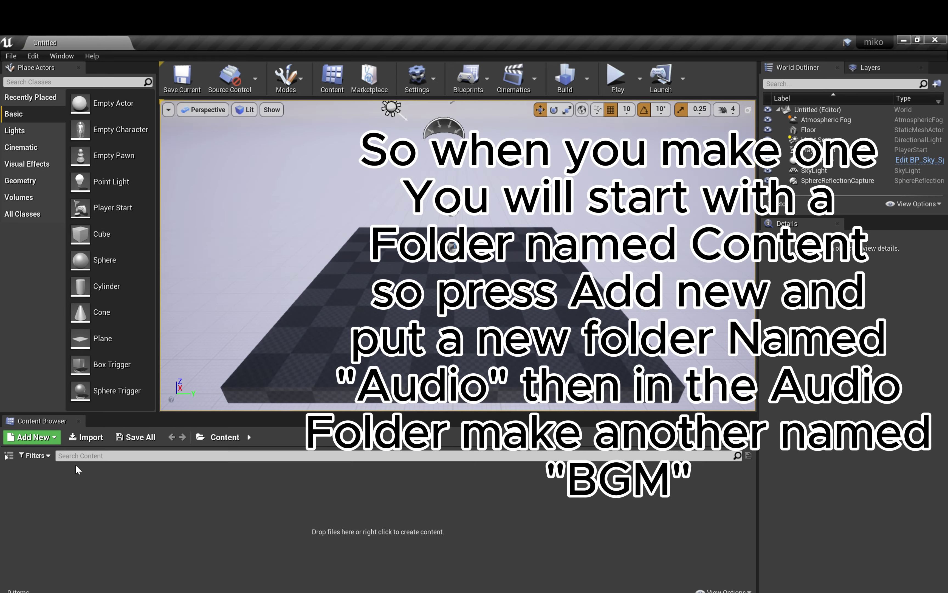
Create a folder named Audio in the project's Content folder
click(35, 436)
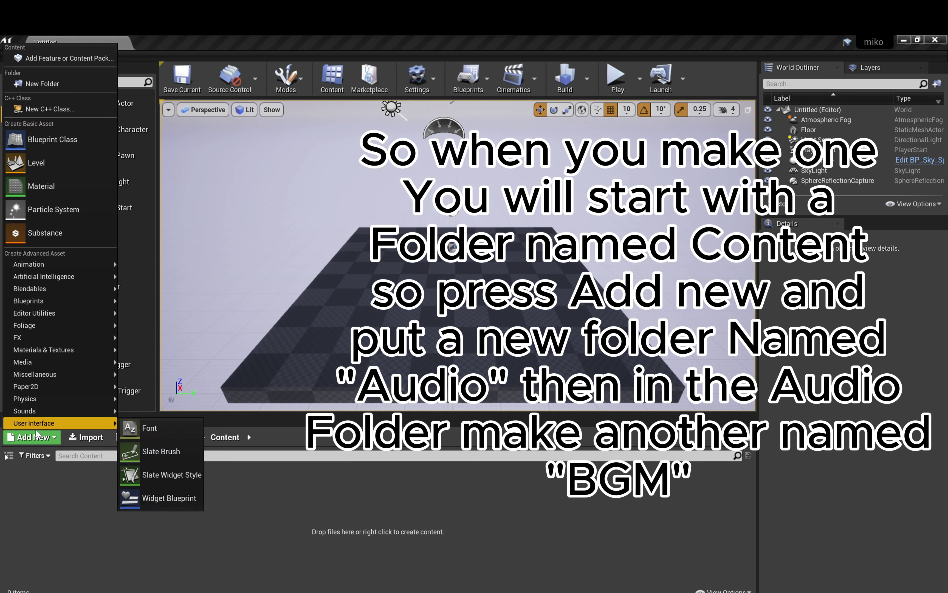
click(65, 88)
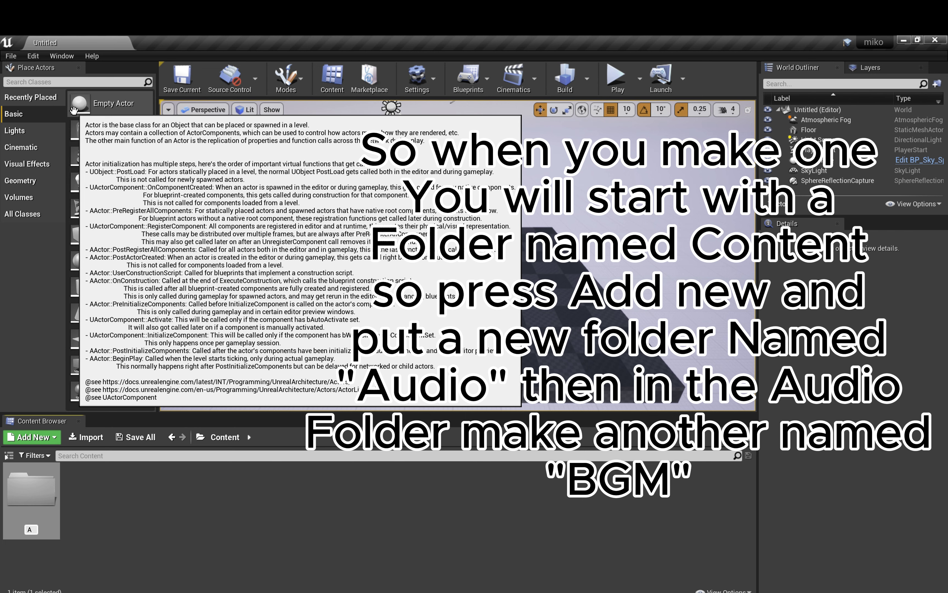
text(Audio)
key(Return)
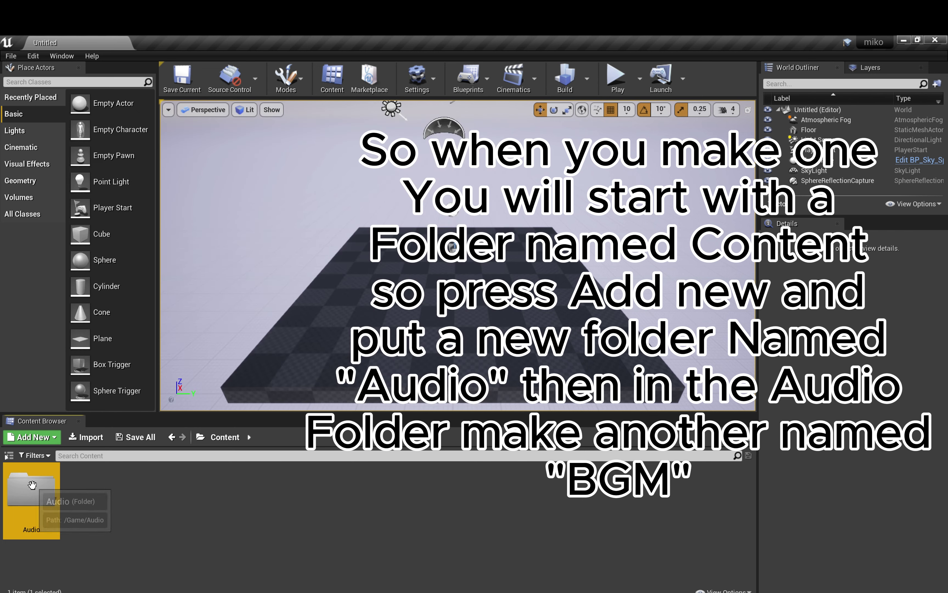
Create a folder named BGM inside the Audio folder and open it
double_click(41, 478)
click(33, 436)
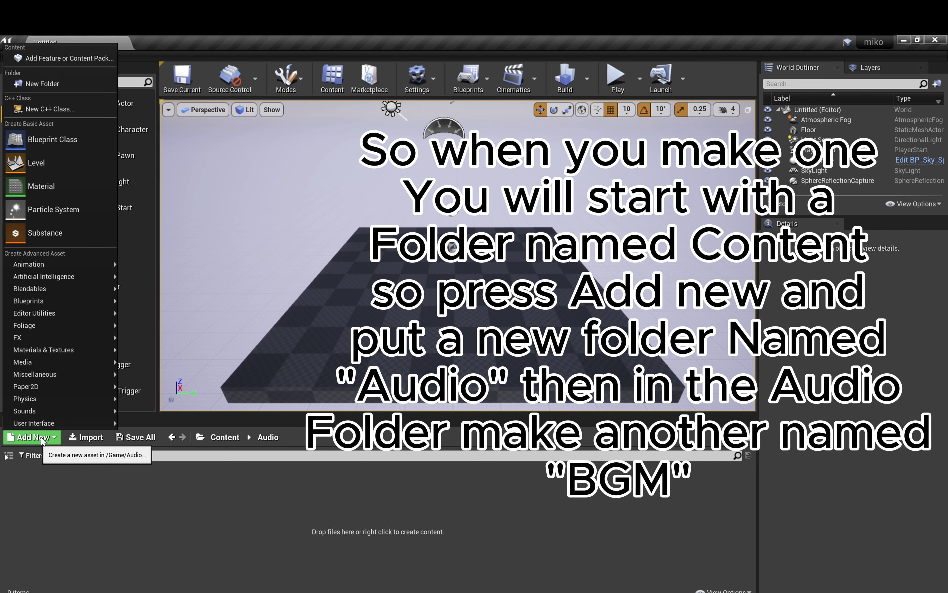
click(31, 84)
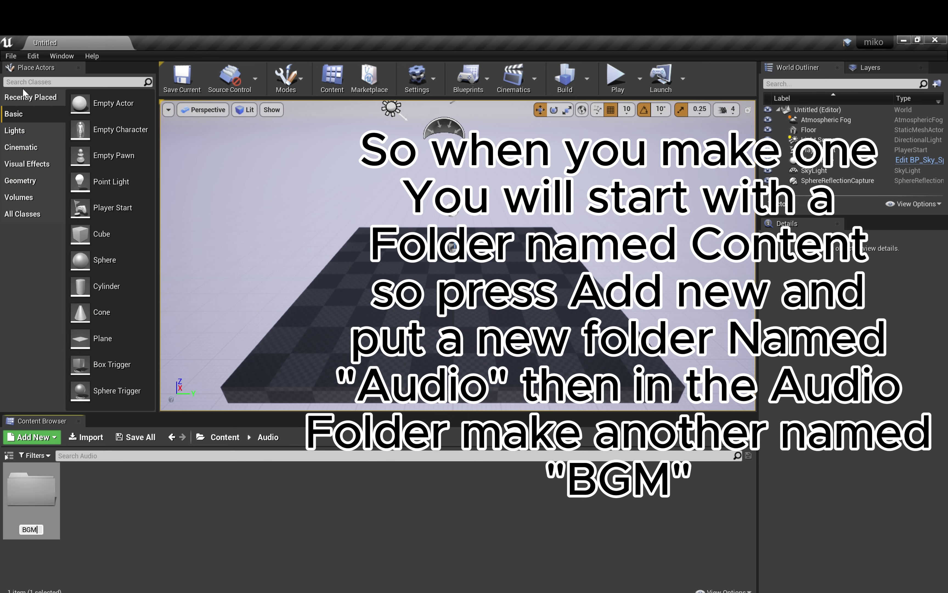
text(BGM)
key(Return)
double_click(53, 501)
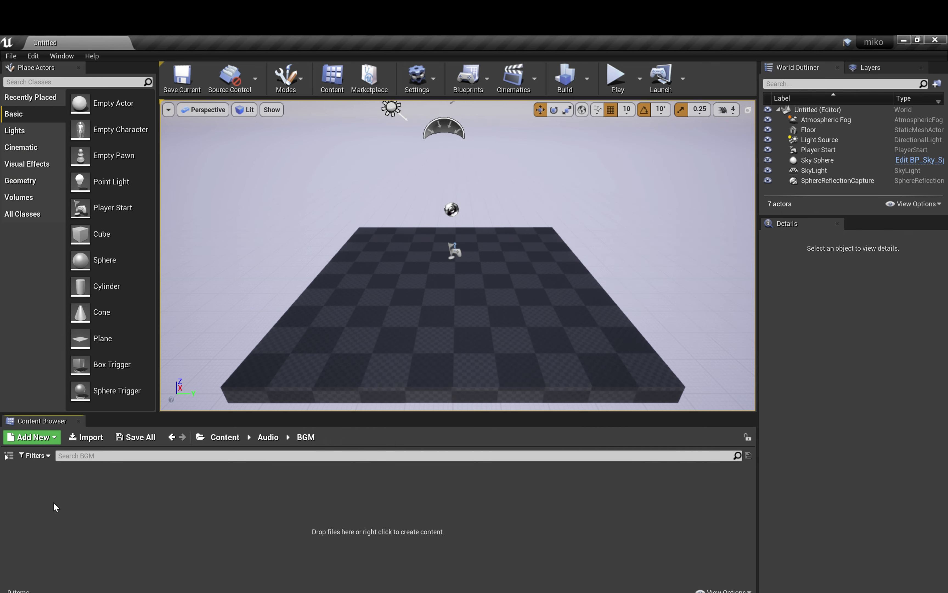
Import the 008_mll audio file from the Music folder into the project's BGM folder
key(alt+Tab)
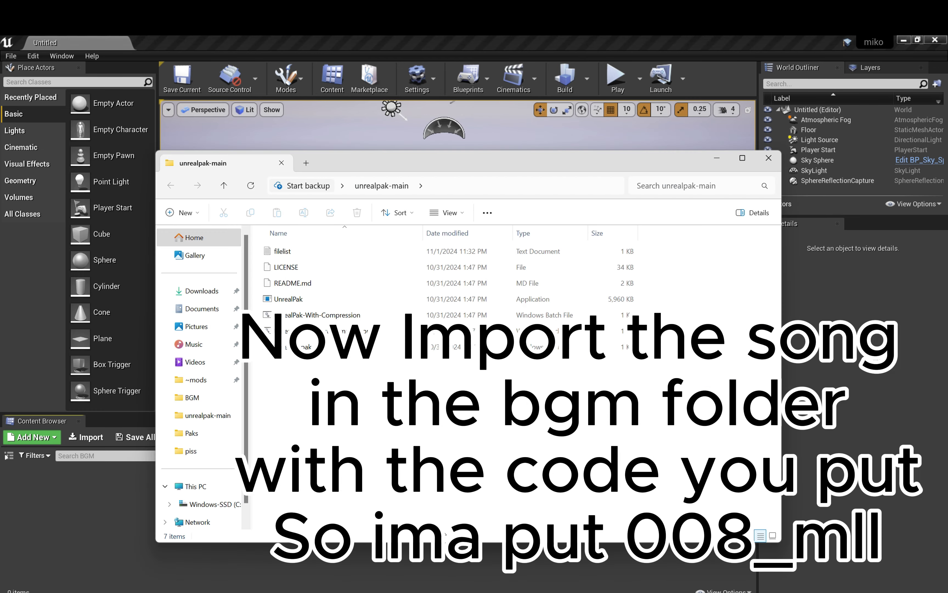
click(193, 344)
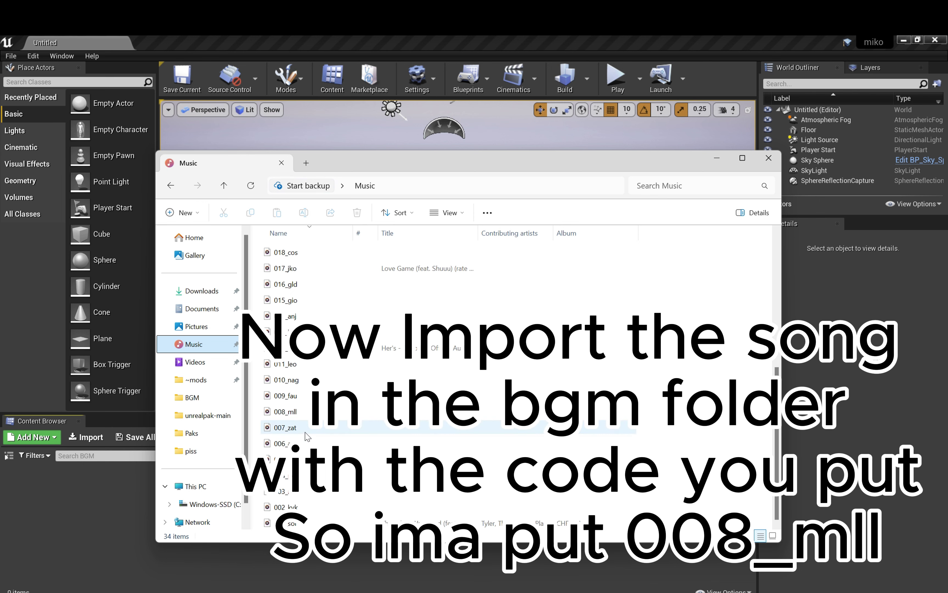
click(276, 412)
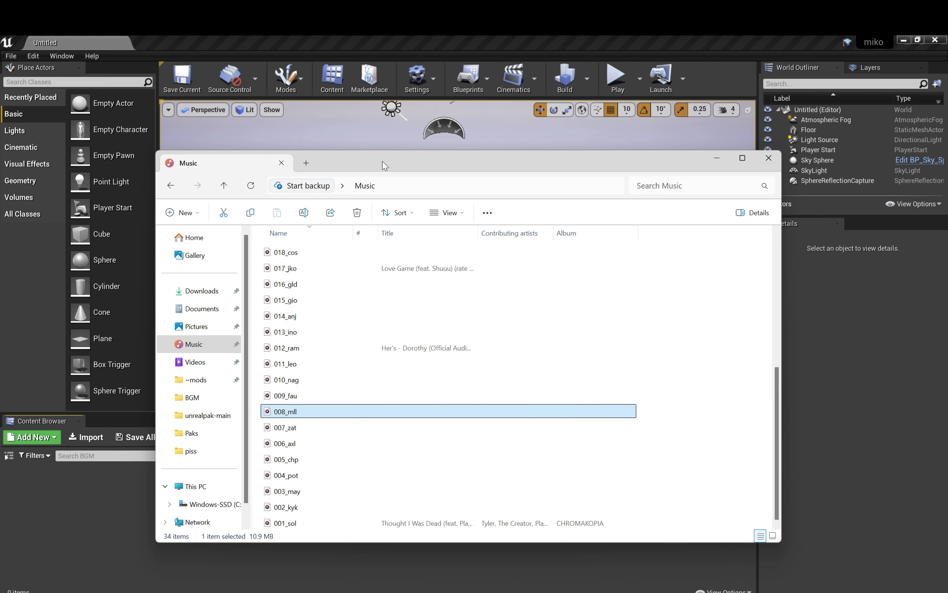
drag(286, 412, 77, 467)
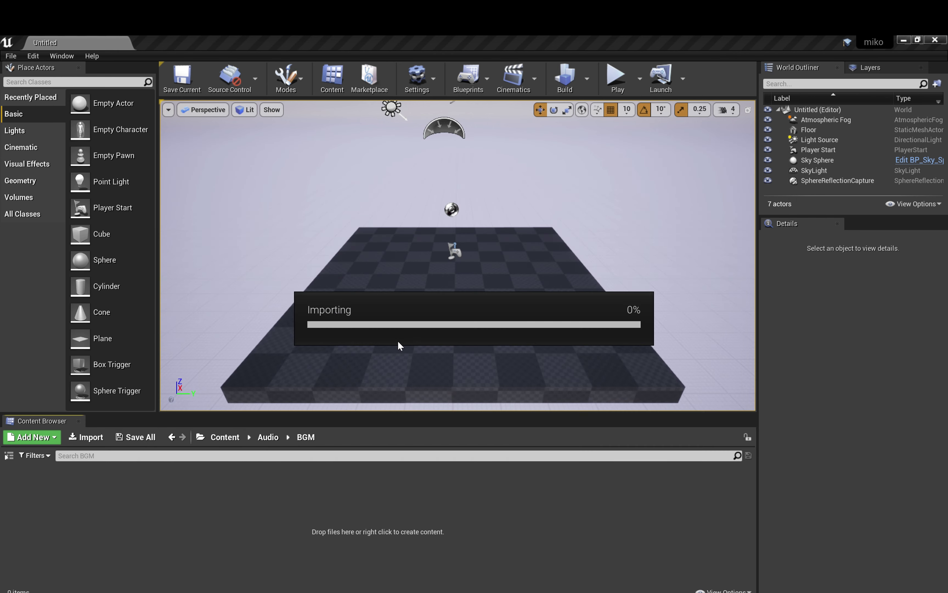
click(28, 491)
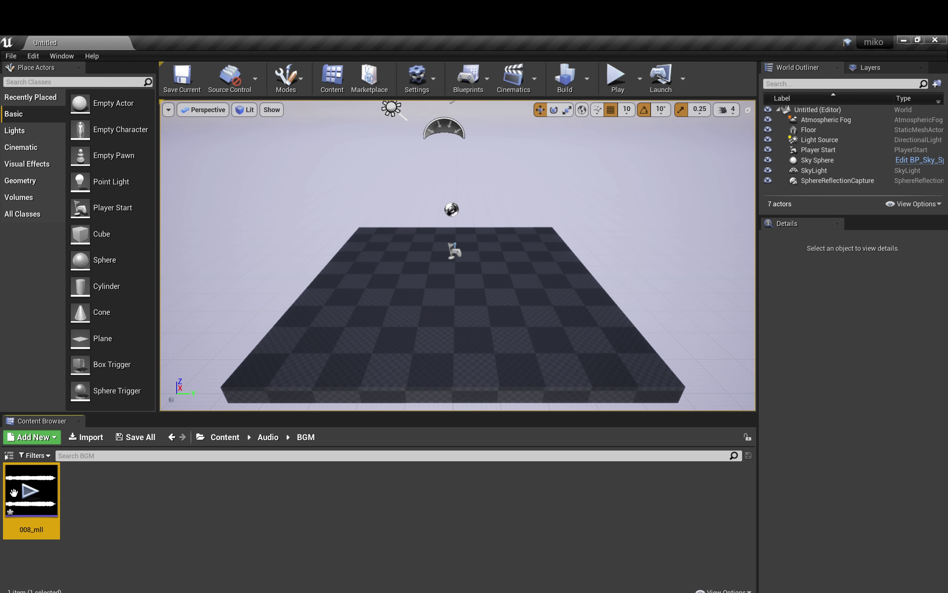
Turn off Use Pak File in the project's Packaging settings and close Project Settings
click(33, 56)
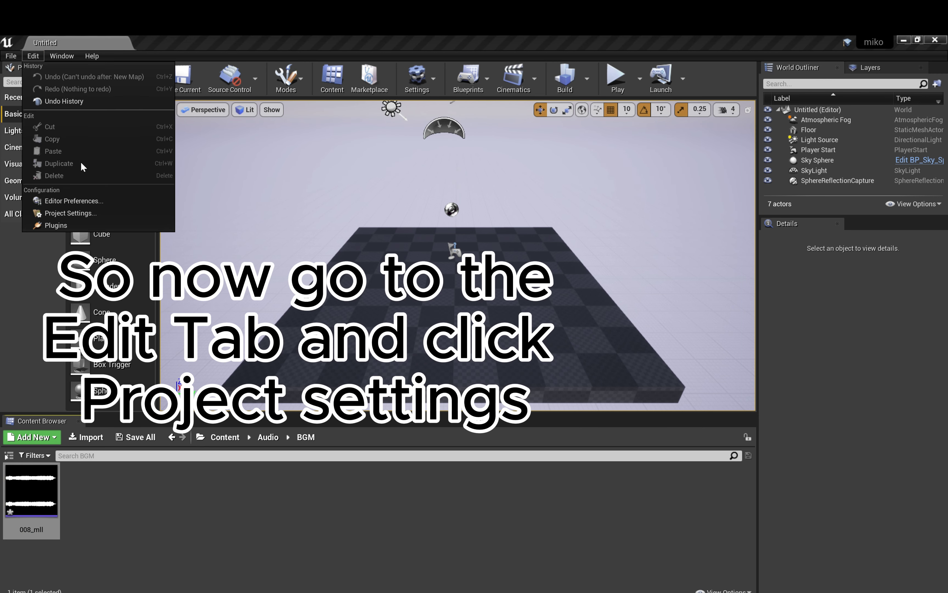
click(71, 213)
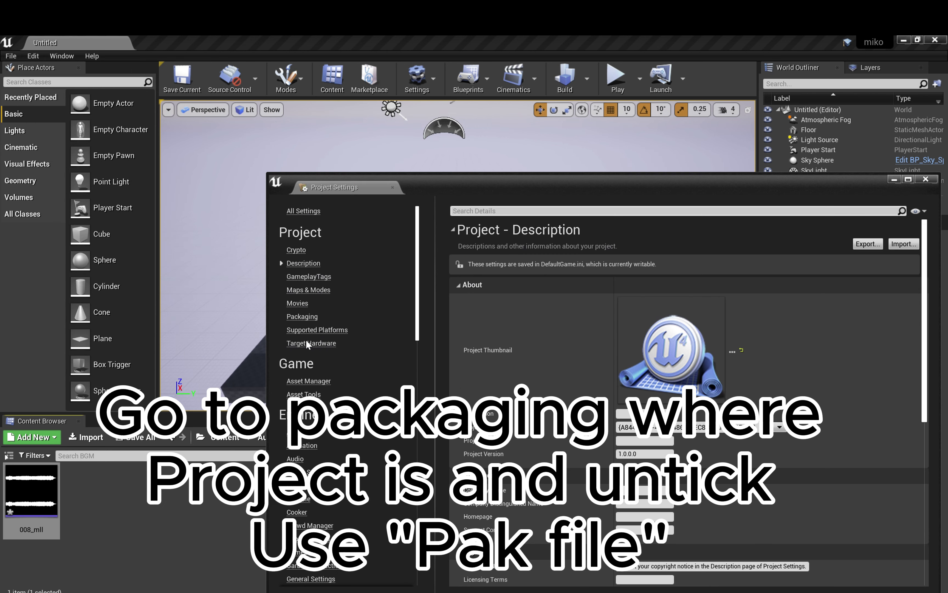
click(297, 317)
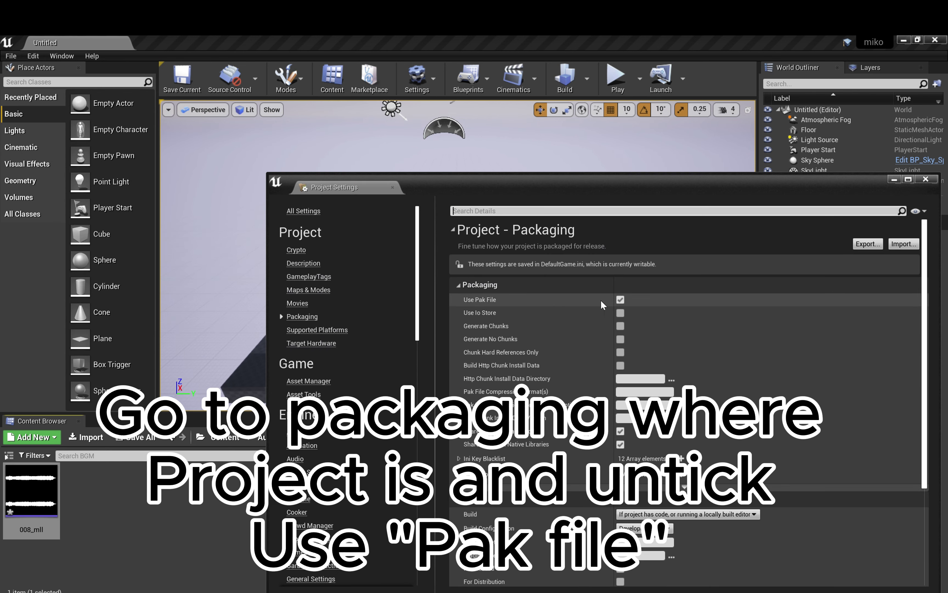
click(621, 300)
click(926, 178)
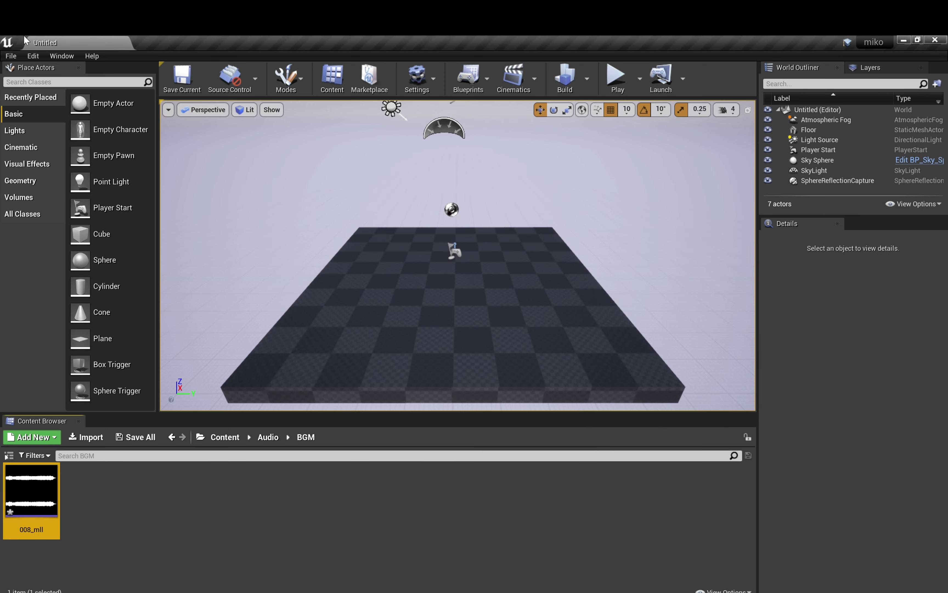
Save all unsaved levels and assets, and cook the project's content for Windows
click(15, 54)
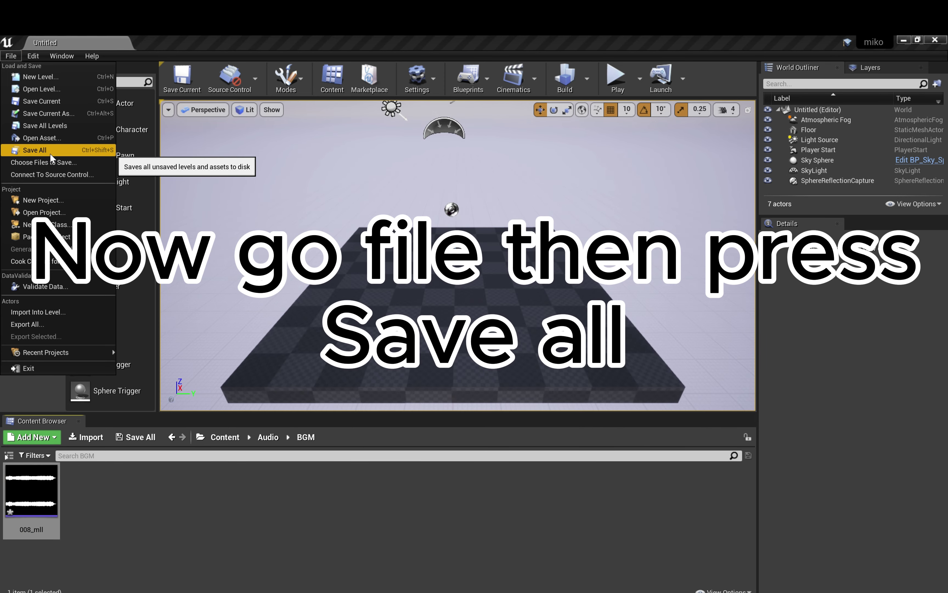
click(33, 151)
click(11, 56)
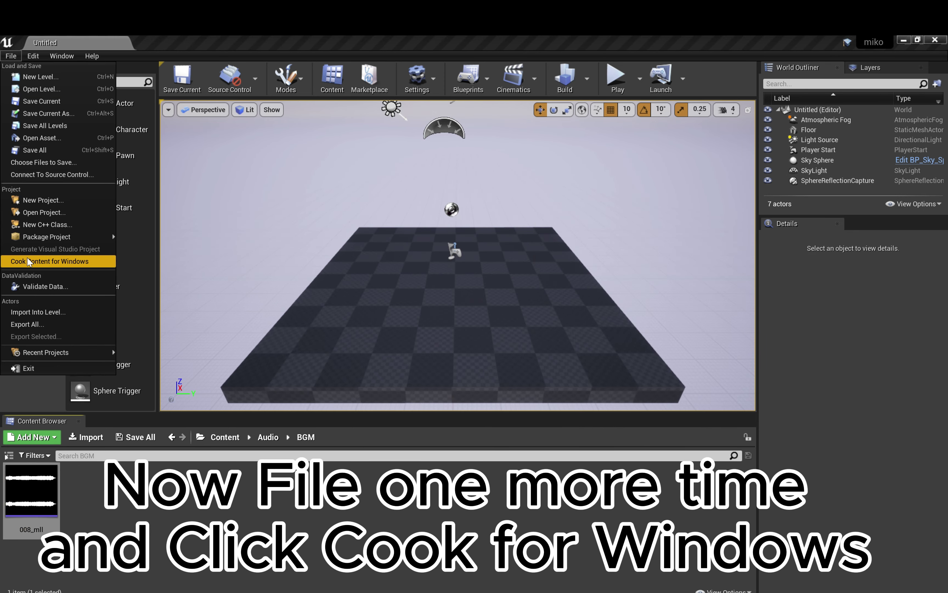
click(59, 260)
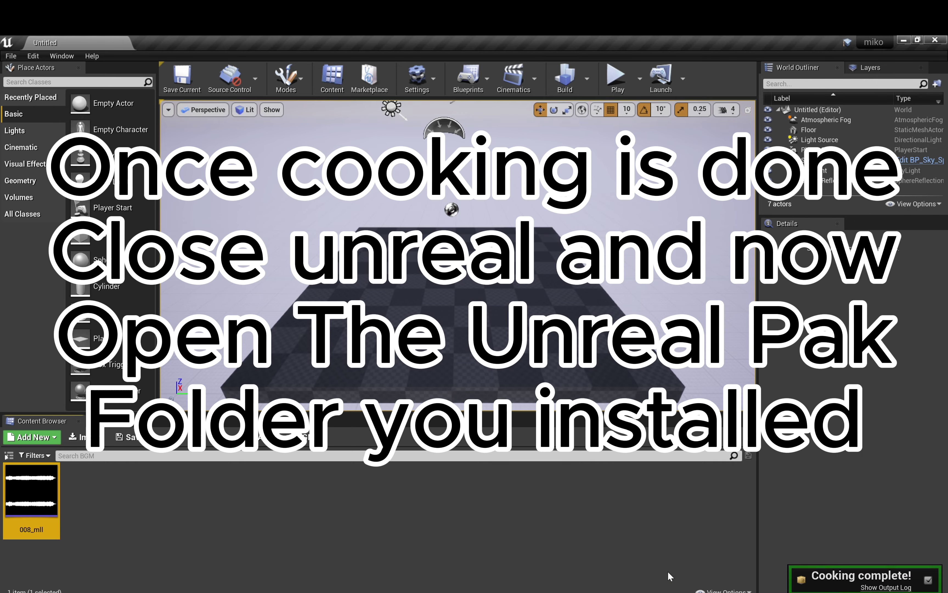
Close the Unreal project and create a folder named MIKU DAYO in the desktop's unrealpak-main folder
click(935, 39)
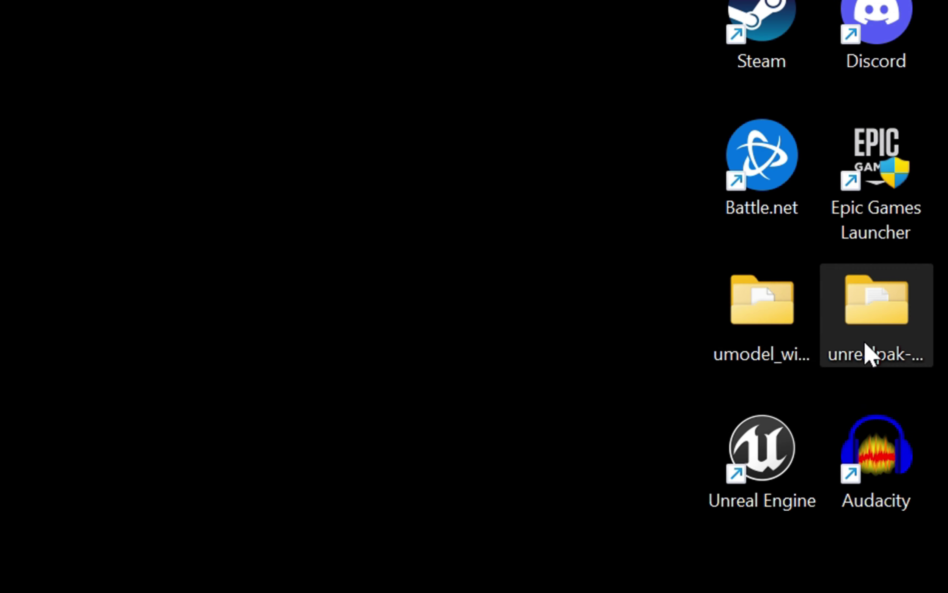
double_click(874, 324)
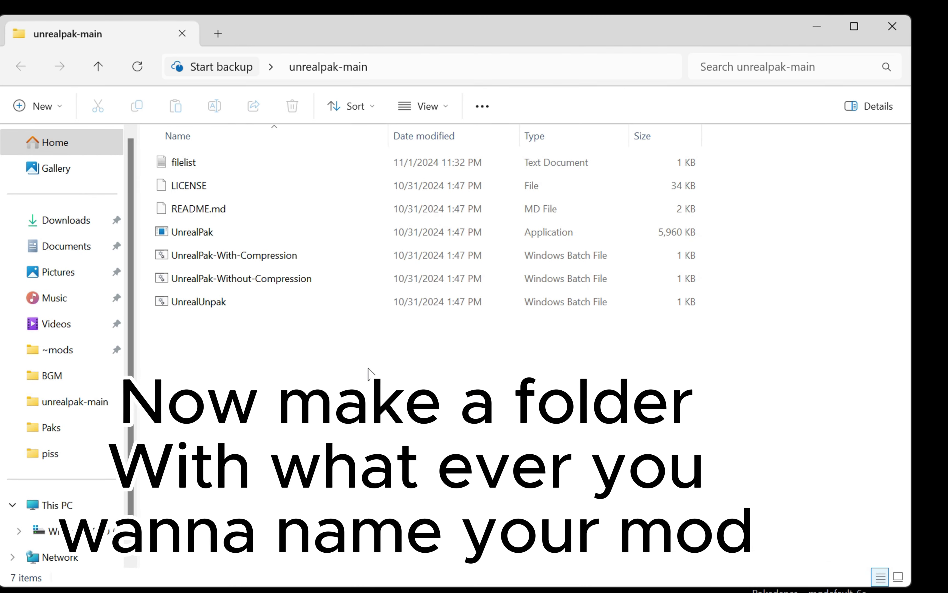
right_click(369, 144)
mouse_move(423, 268)
click(682, 270)
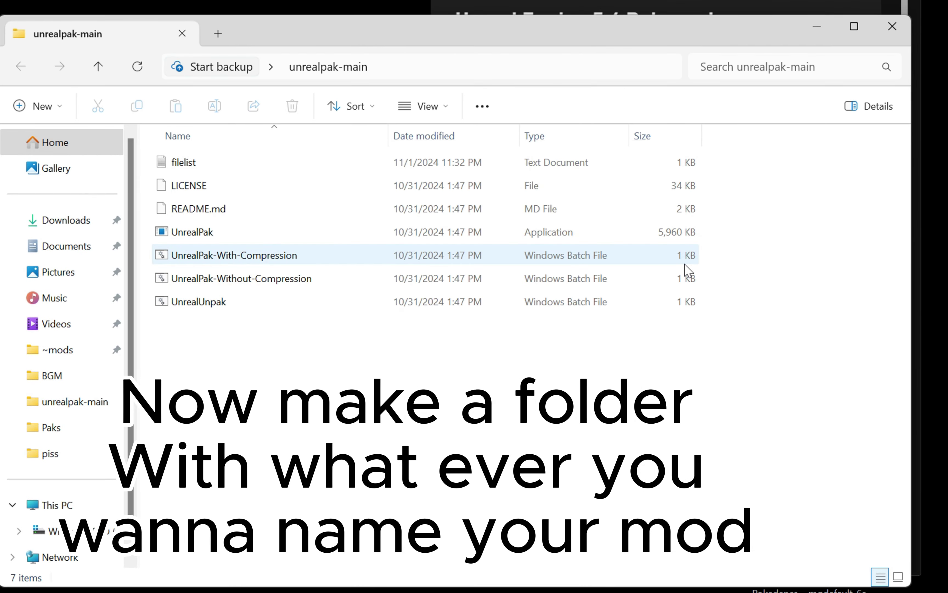
text(MI)
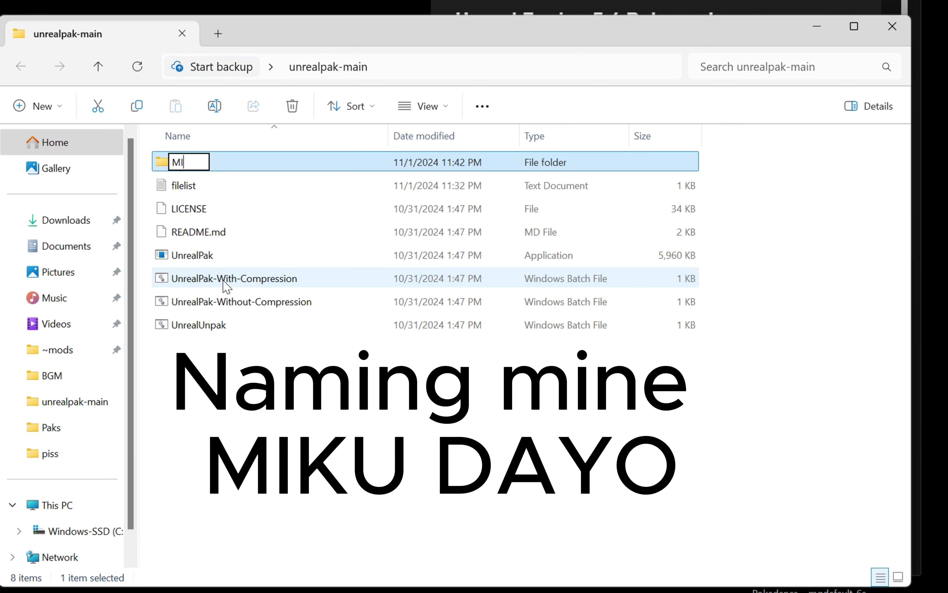
text(KU DAYO)
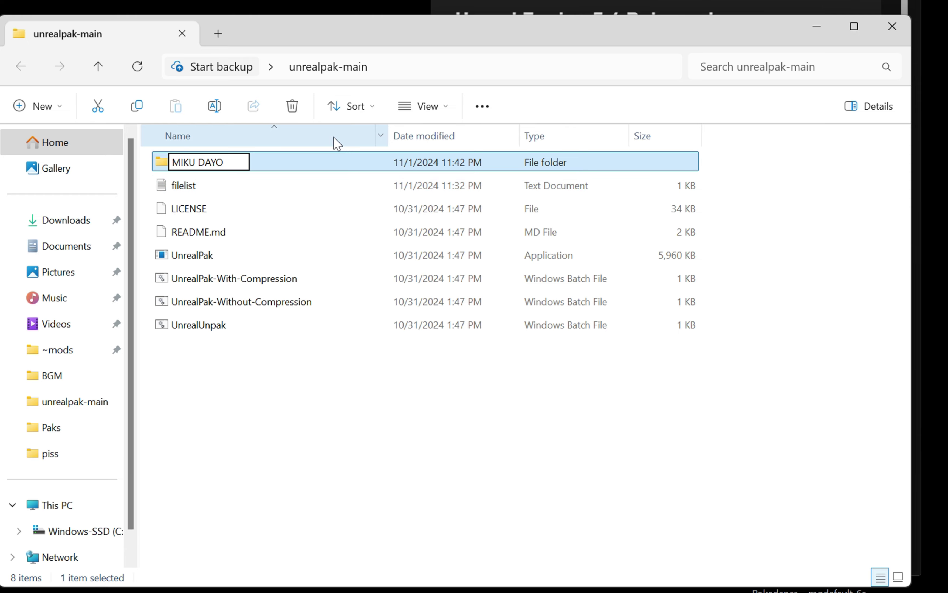
Create a folder named RED inside the MIKU DAYO folder and open it
click(287, 164)
double_click(287, 163)
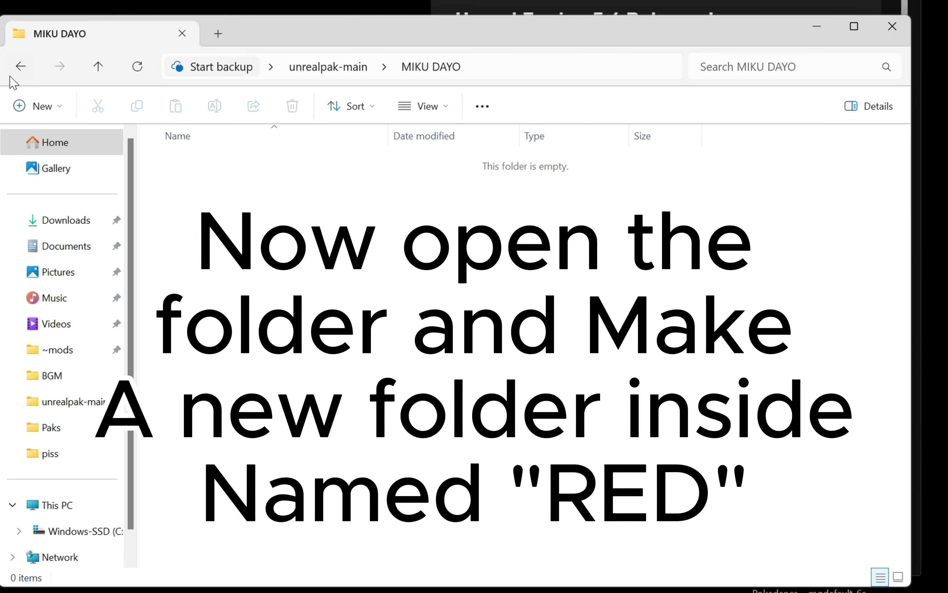
click(37, 106)
click(39, 143)
text(R)
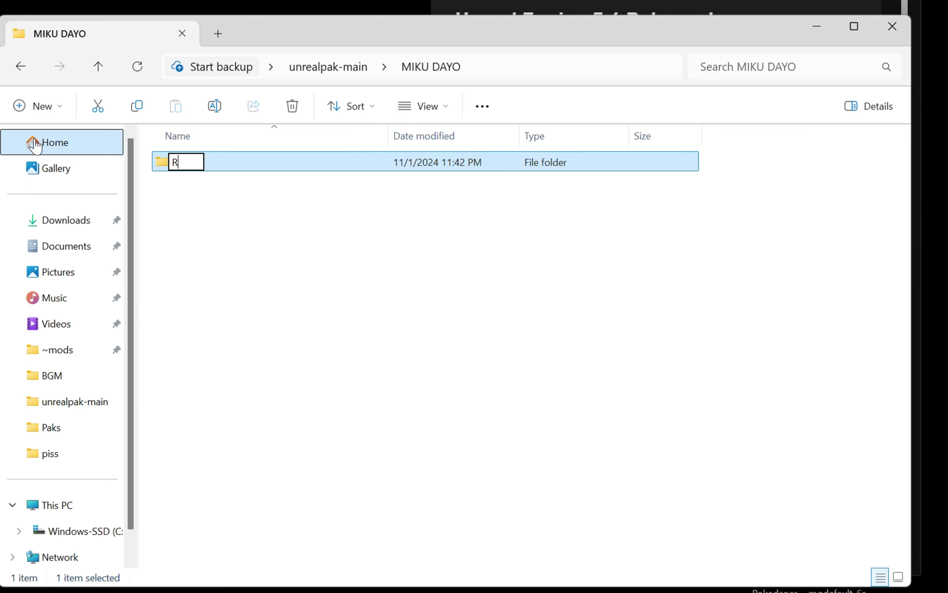
text(ED)
key(Return)
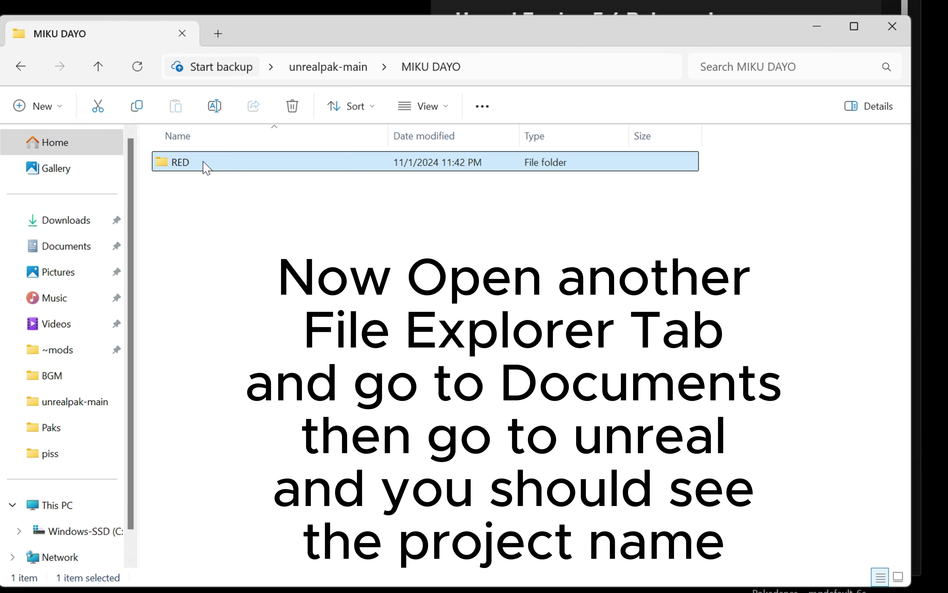
double_click(205, 165)
In a second File Explorer window, open Documents > Unreal Projects > miko > Saved > Cooked > WindowsNoEditor > miko
right_click(483, 589)
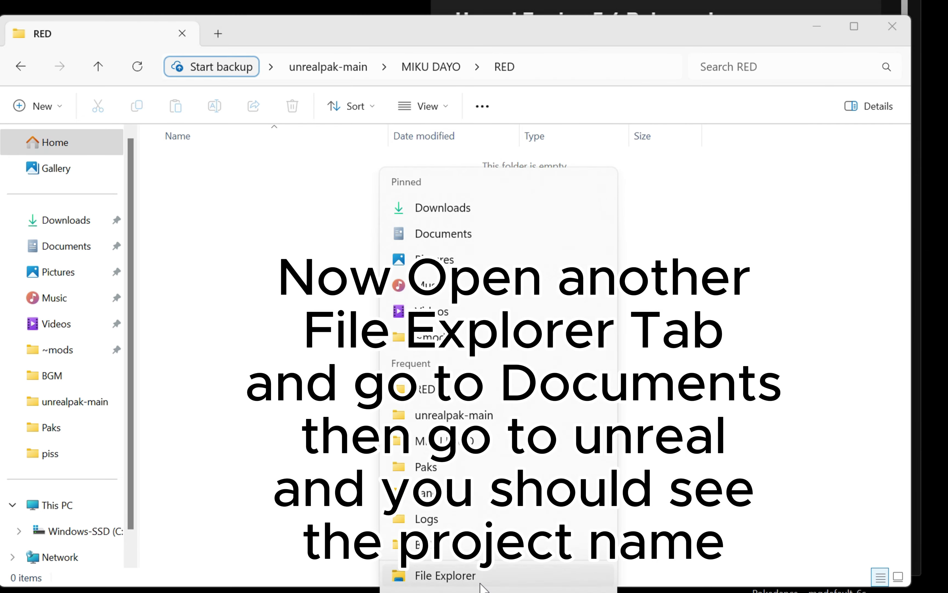
click(482, 569)
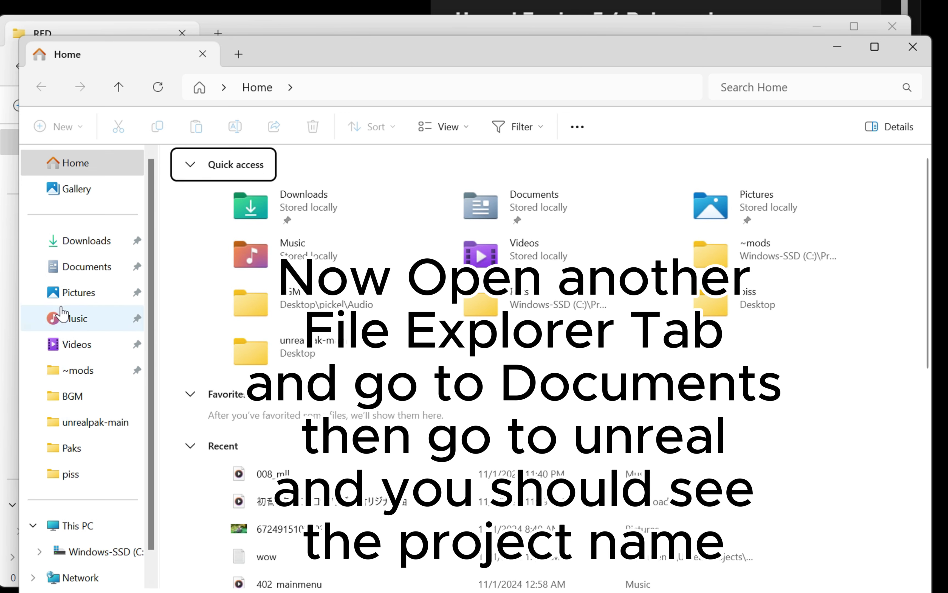
click(58, 271)
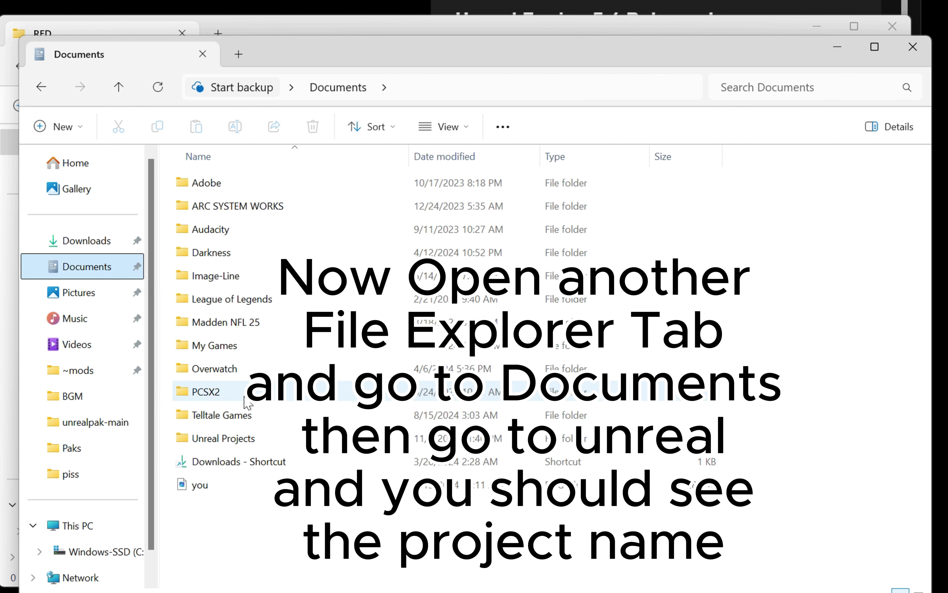
double_click(249, 444)
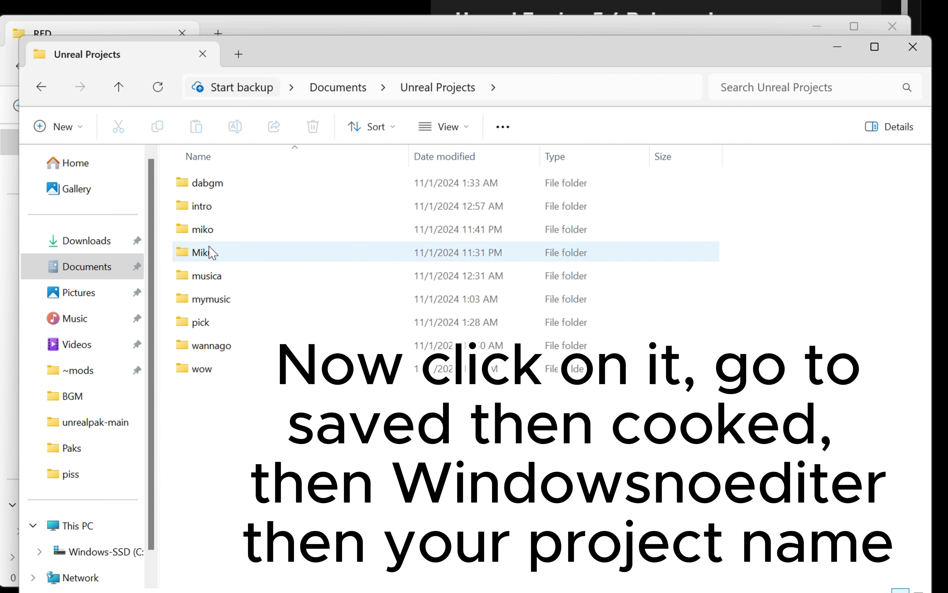
double_click(224, 240)
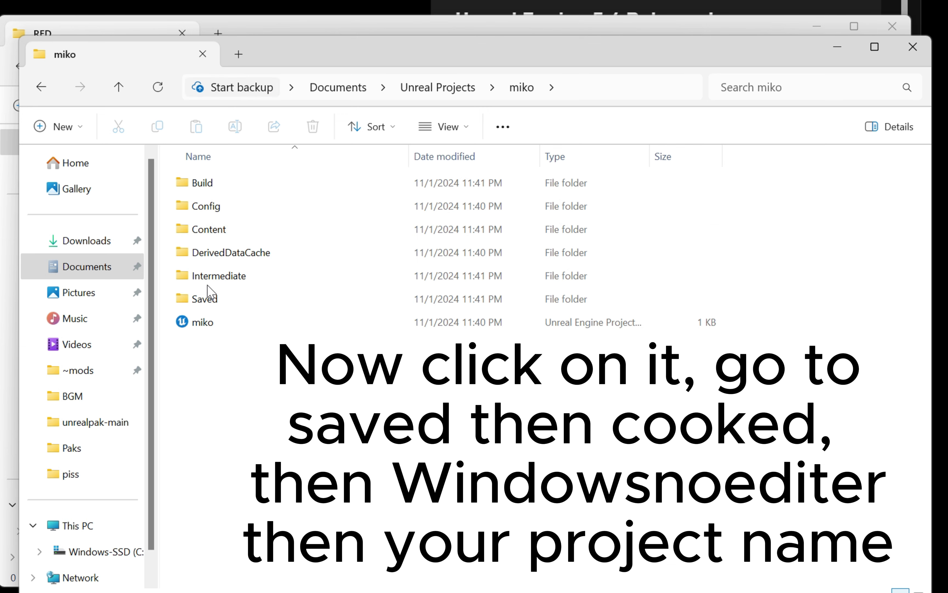
click(207, 302)
double_click(208, 302)
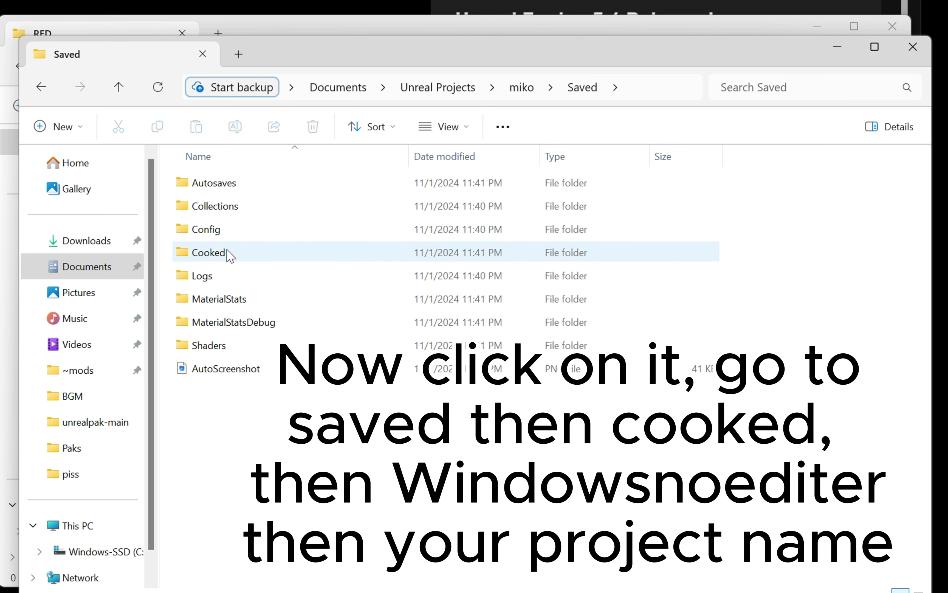
double_click(229, 251)
double_click(241, 192)
click(228, 208)
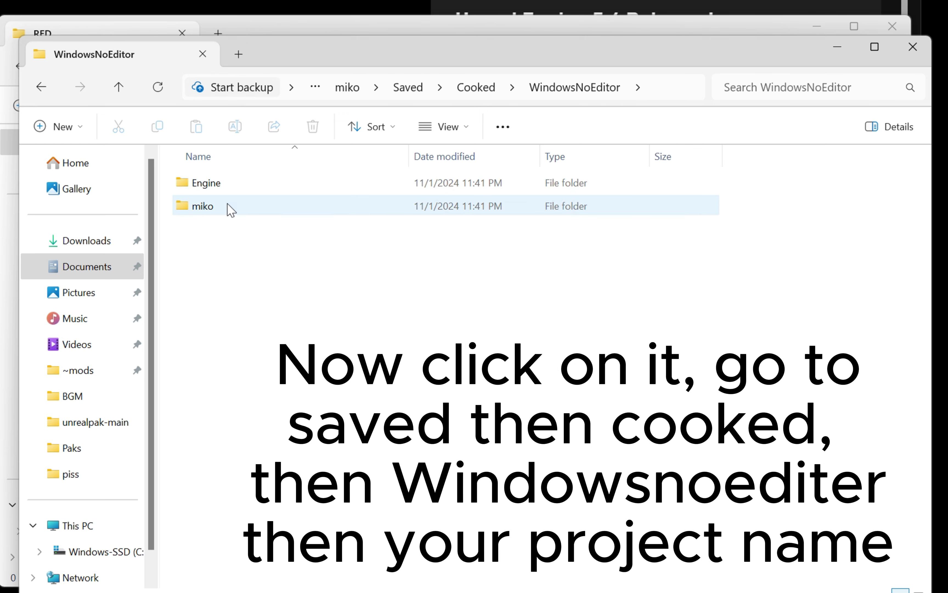
double_click(229, 208)
Delete the shader files from the cooked Content folder, keeping the Audio folder, and return to the miko folder
double_click(232, 184)
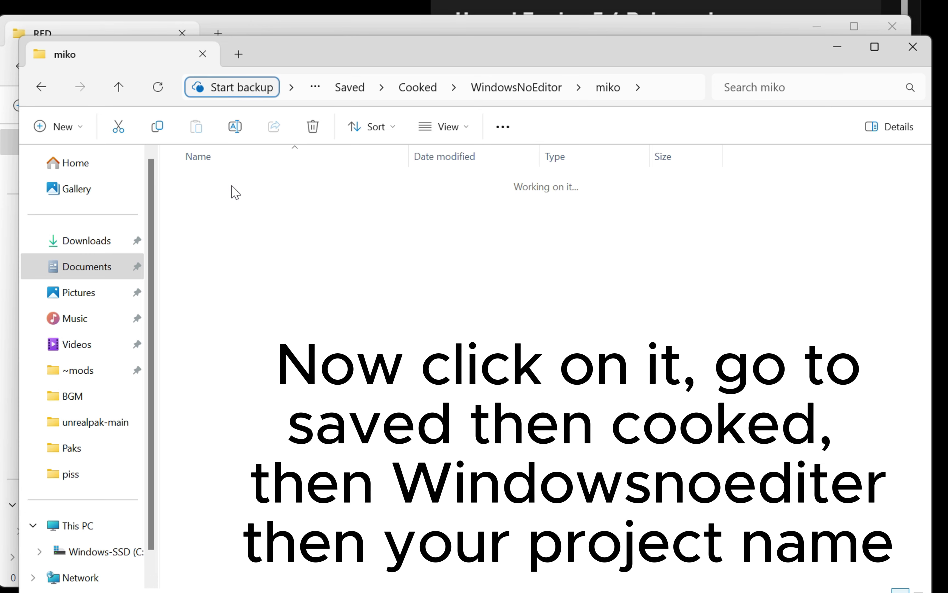
click(240, 228)
ctrl+click(243, 206)
click(313, 126)
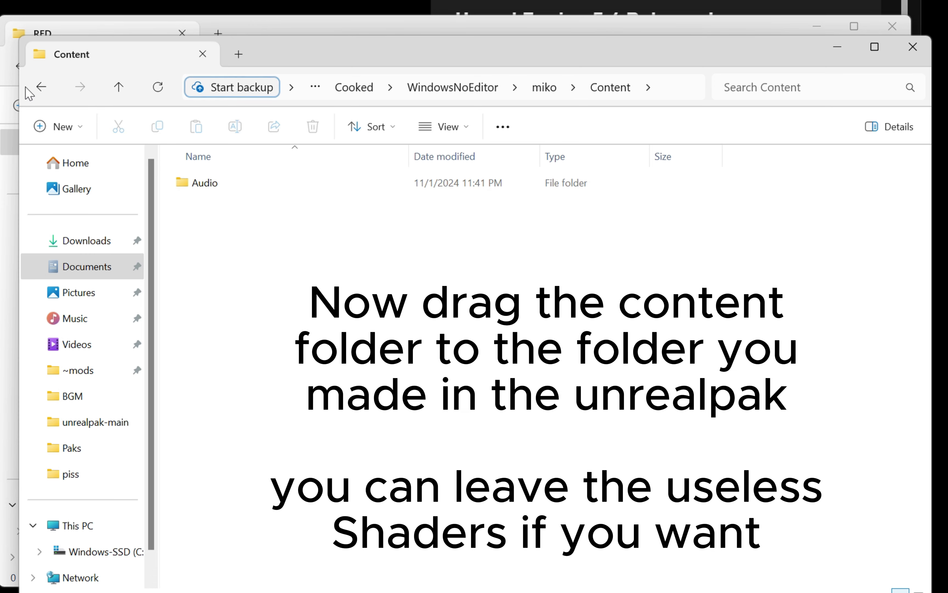
click(39, 88)
Move the cooked Content folder into the RED folder and minimize the project's File Explorer window
drag(318, 47, 806, 160)
drag(776, 289, 364, 294)
click(933, 156)
drag(933, 157, 499, 157)
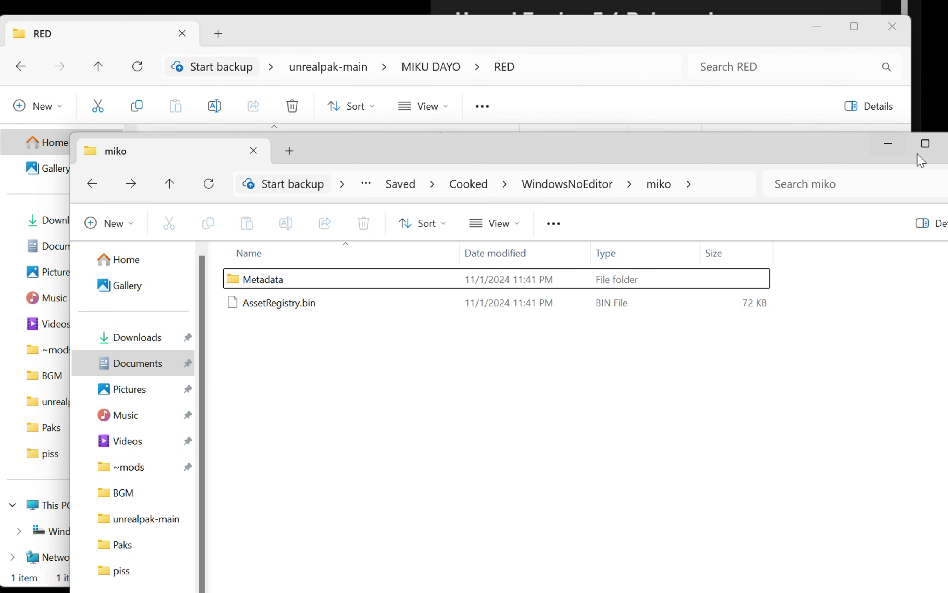
click(891, 149)
Return to unrealpak-main and pack the MIKU DAYO folder into a pak file with UnrealPak-Without-Compression
click(22, 68)
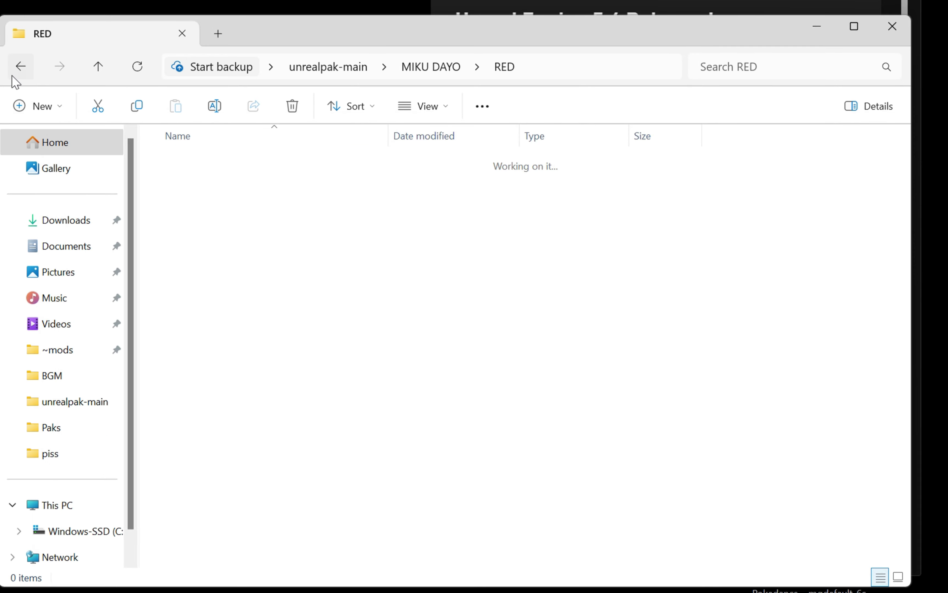
click(28, 72)
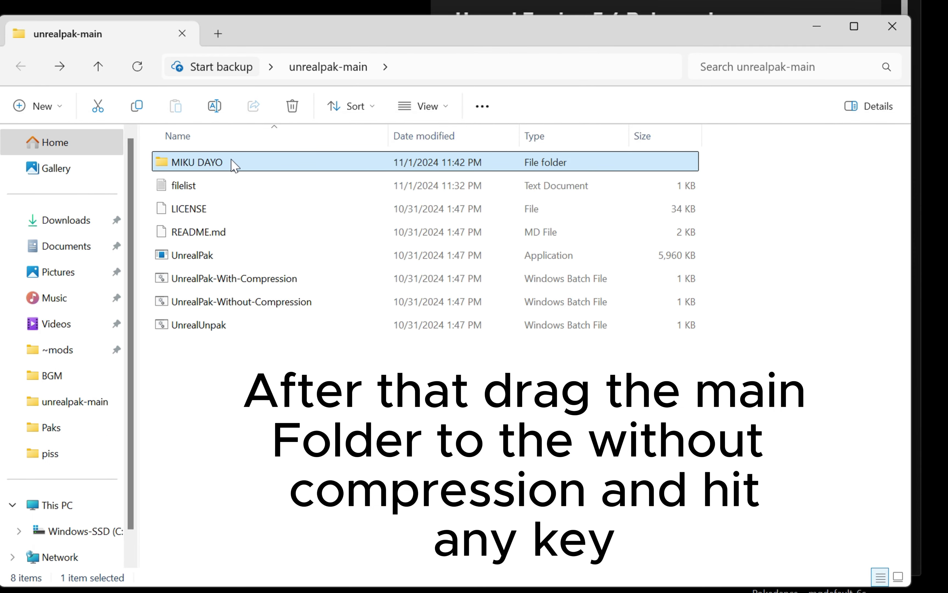
drag(233, 165, 201, 316)
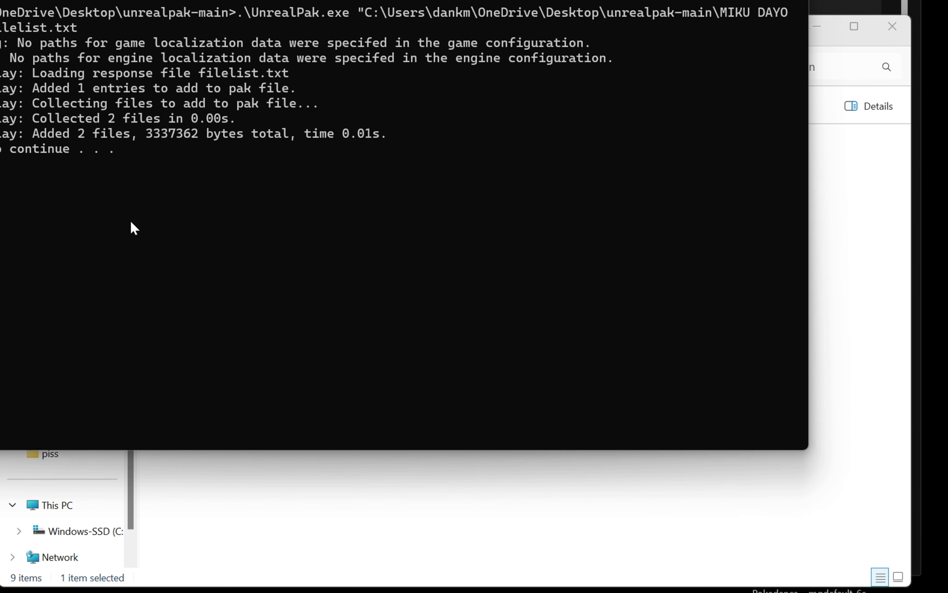
key(Return)
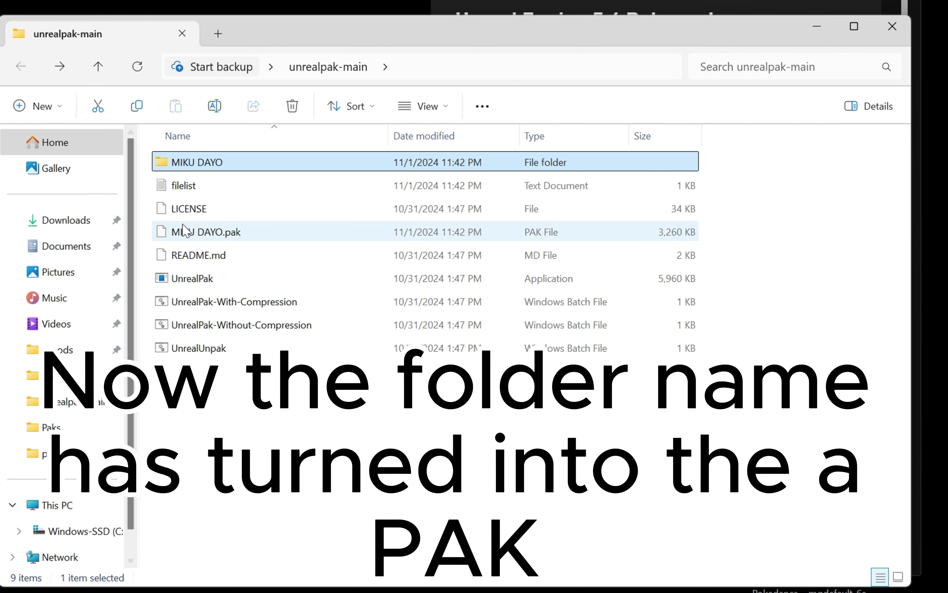
Move MIKU DAYO.pak into Guilty Gear Strive's ~mods folder and open that folder
click(246, 234)
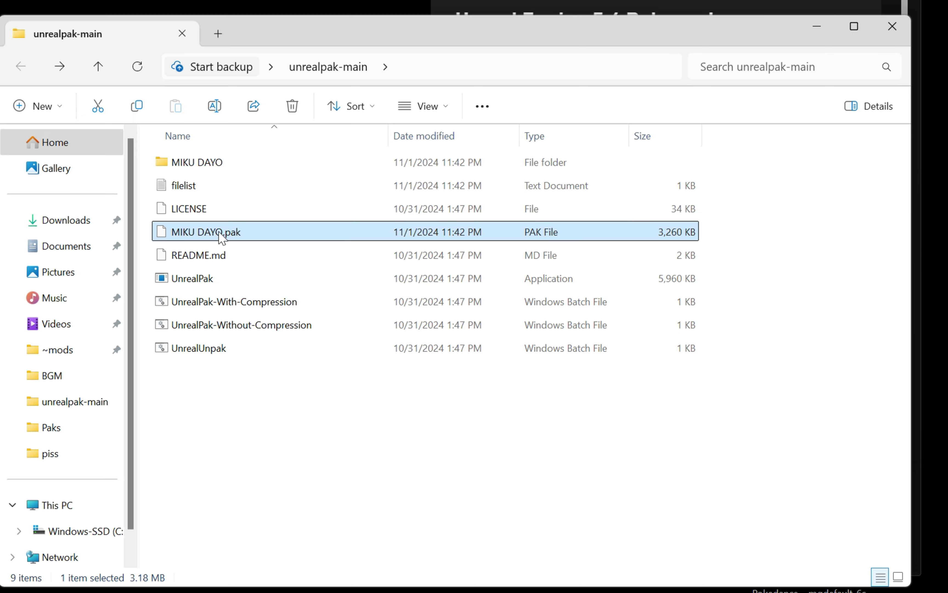
drag(222, 237, 68, 354)
click(69, 355)
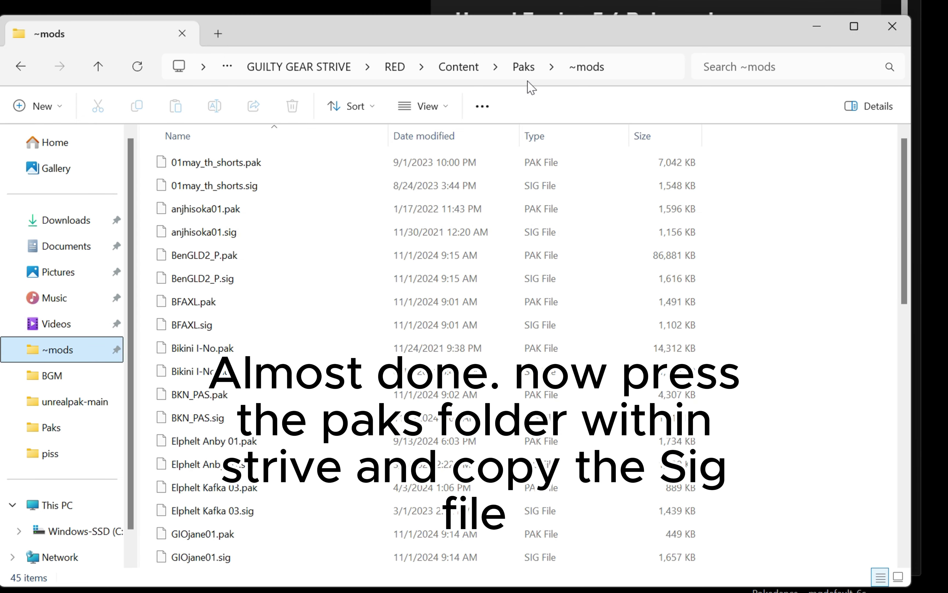
scroll(235, 313, down, 9)
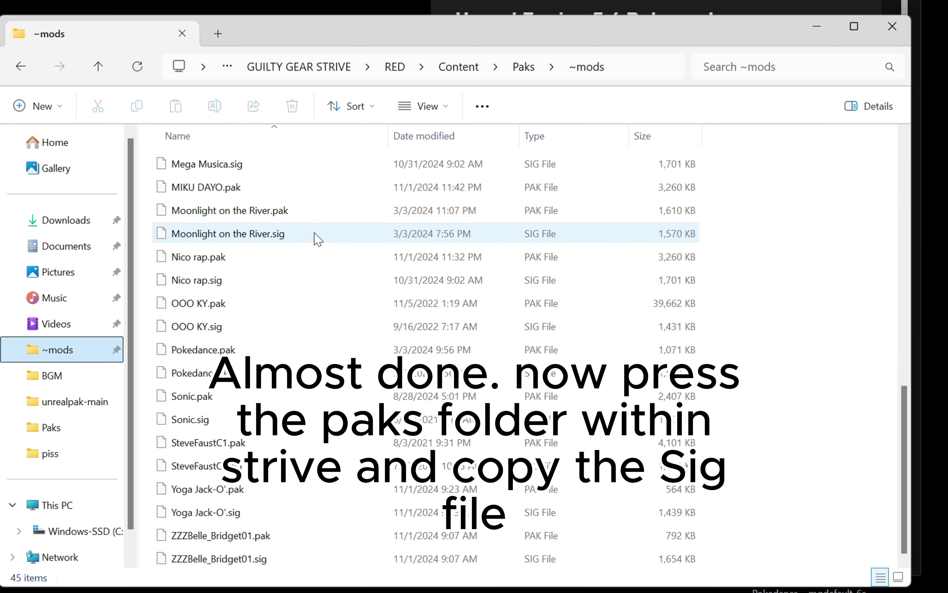
Copy pakchunk0-WindowsNoEditor.sig from the game's Paks folder into the ~mods folder
click(523, 67)
click(254, 212)
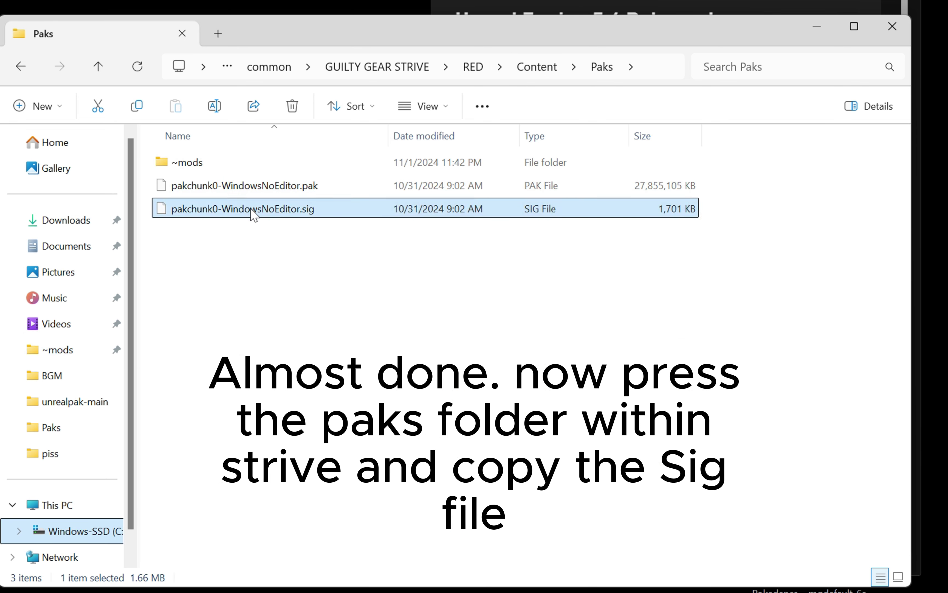
right_click(269, 214)
click(305, 227)
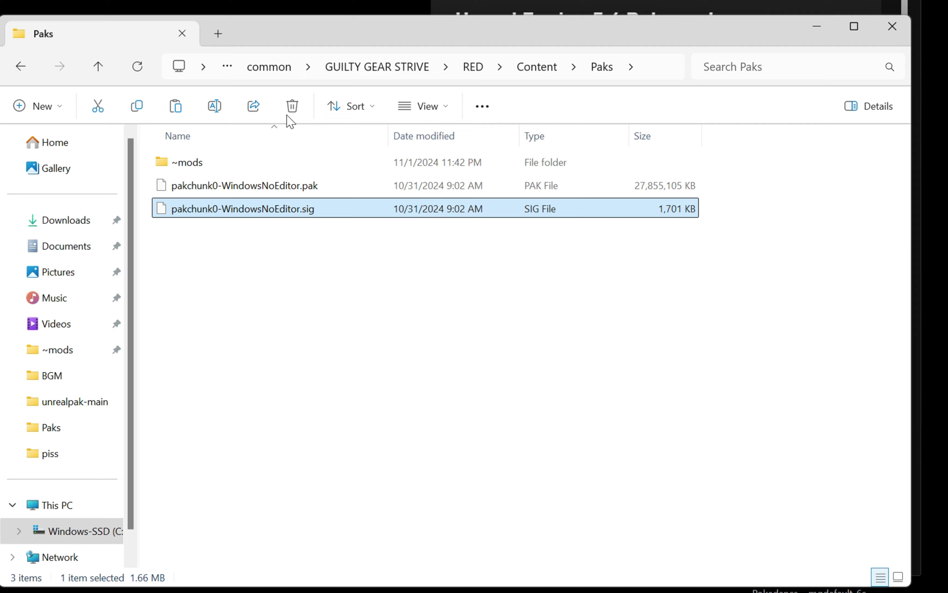
double_click(302, 165)
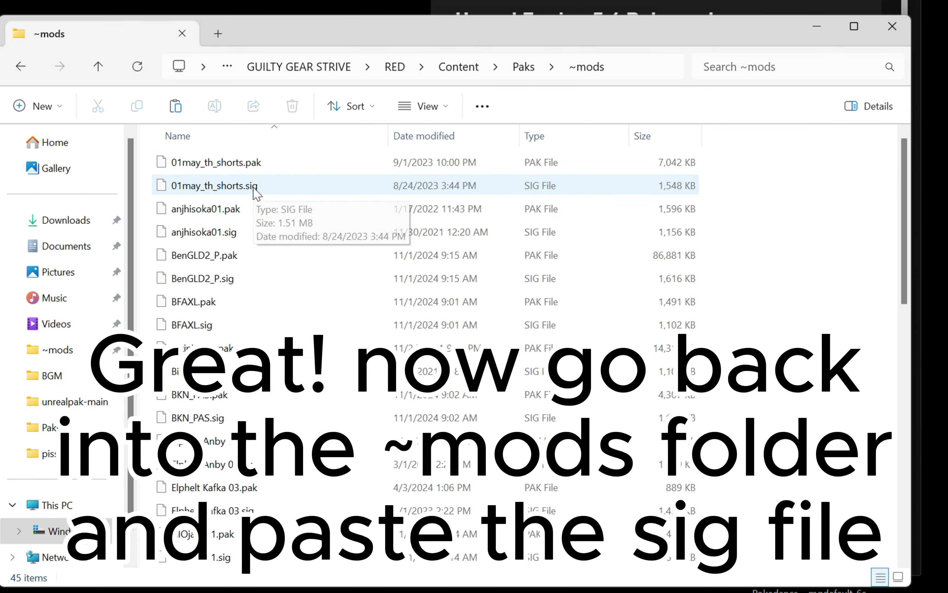
key(ctrl+v)
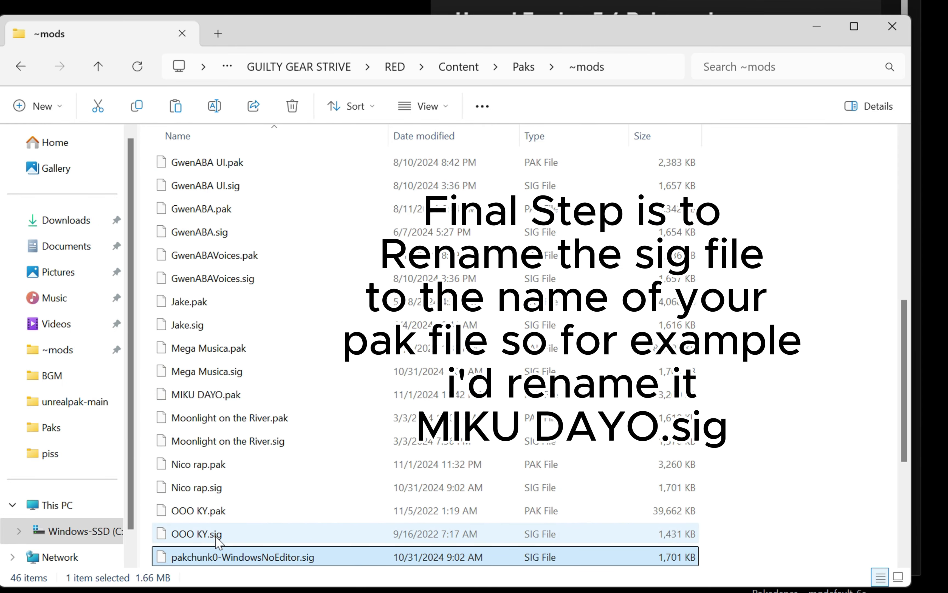
Rename the pasted pakchunk0-WindowsNoEditor.sig in the ~mods folder as MIKU DAYO.sig
right_click(201, 559)
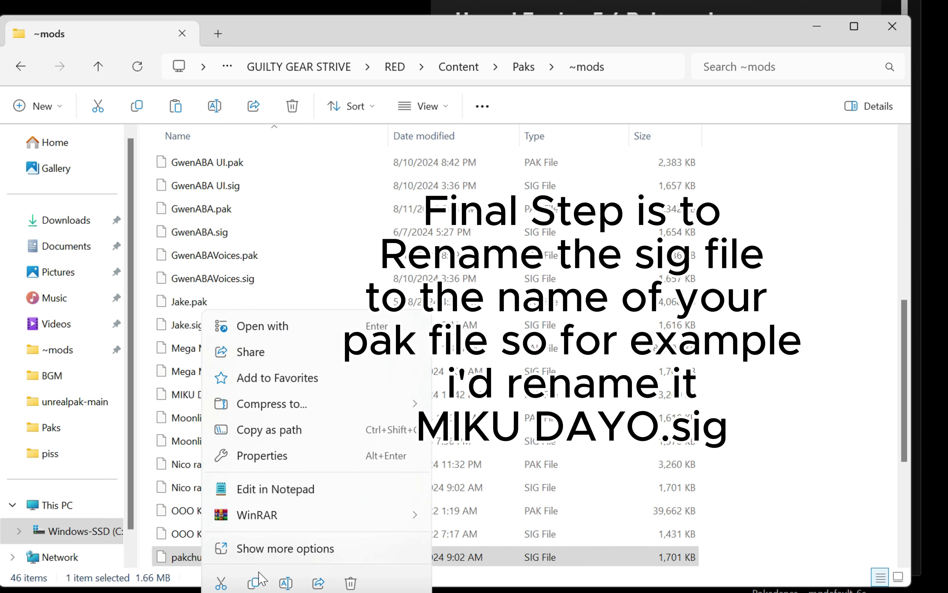
click(285, 583)
text(M)
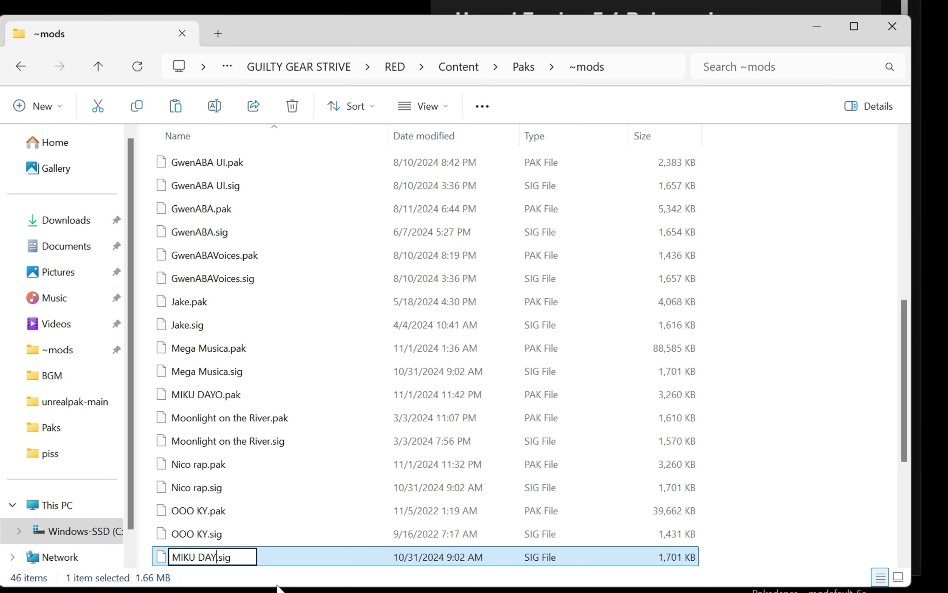
text(IKU DAYO)
key(Return)
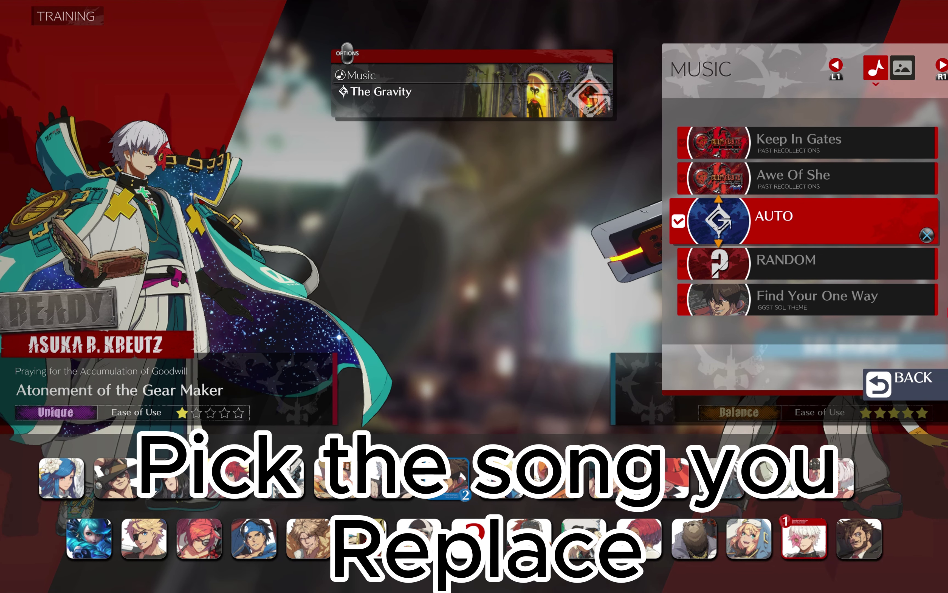
Switch to Guilty Gear Strive and select Love the Subhuman Self as the training match music
key(Down)
key(Down)
key(Down)
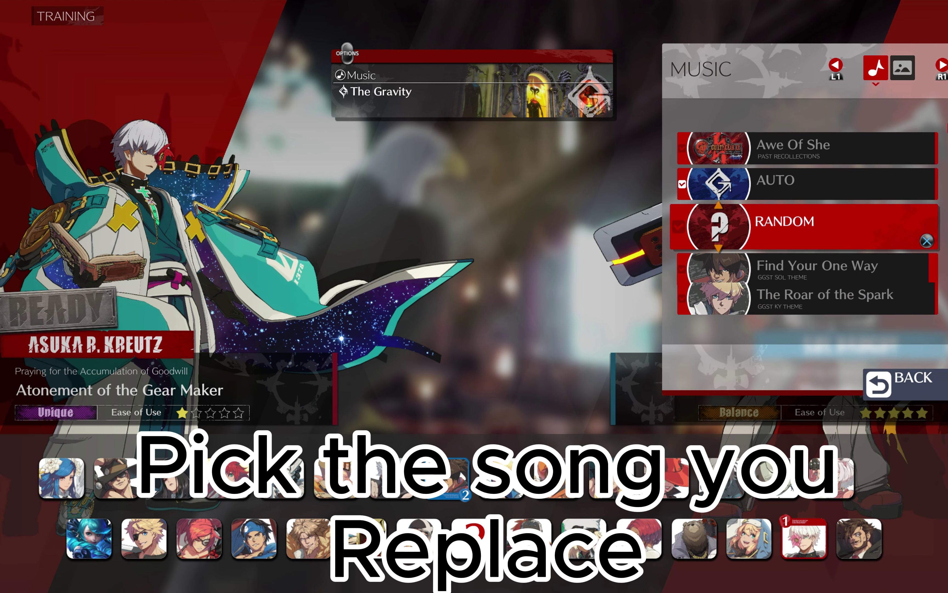
key(Down)
key(Down)
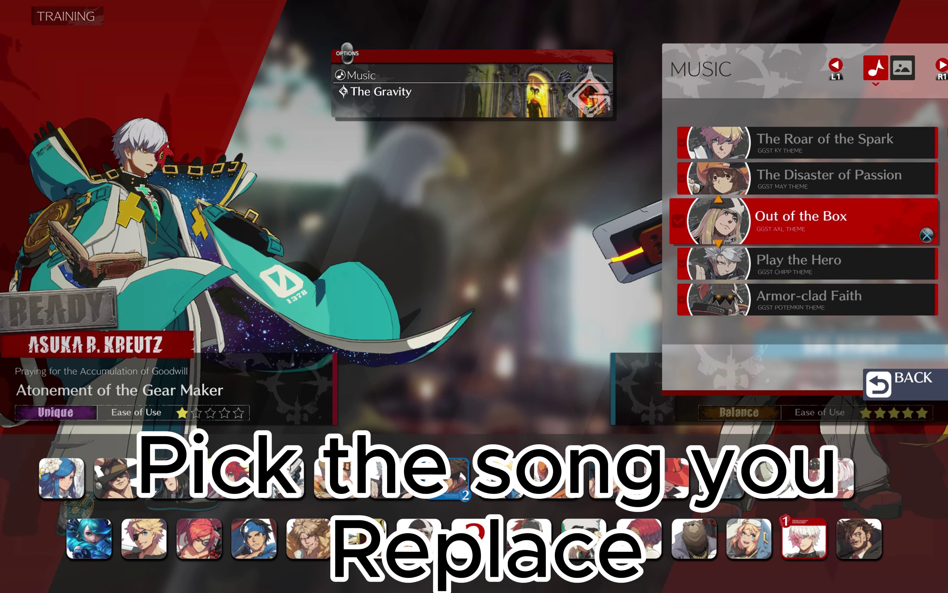
key(Down)
key(Down)
key(Down)
key(Down)
key(Return)
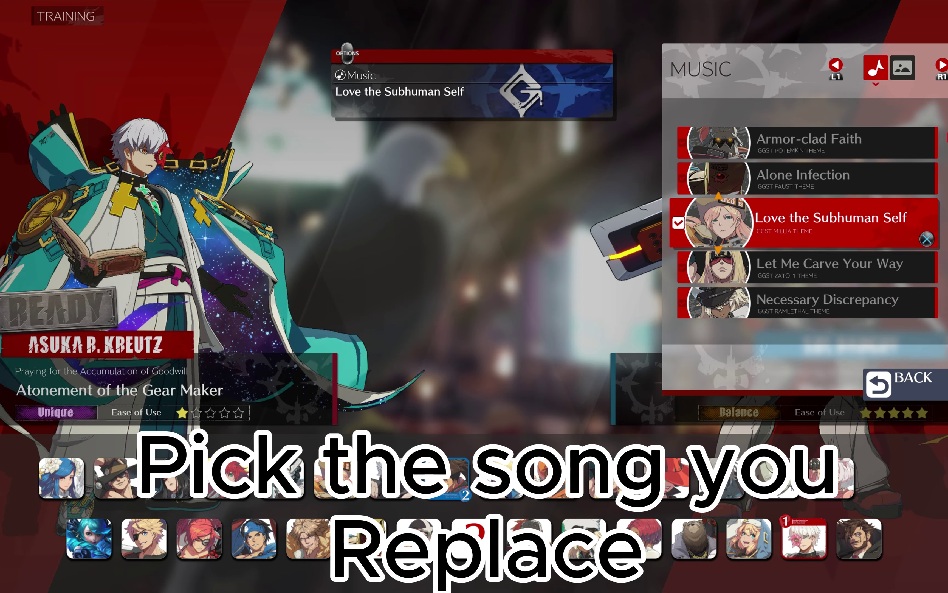